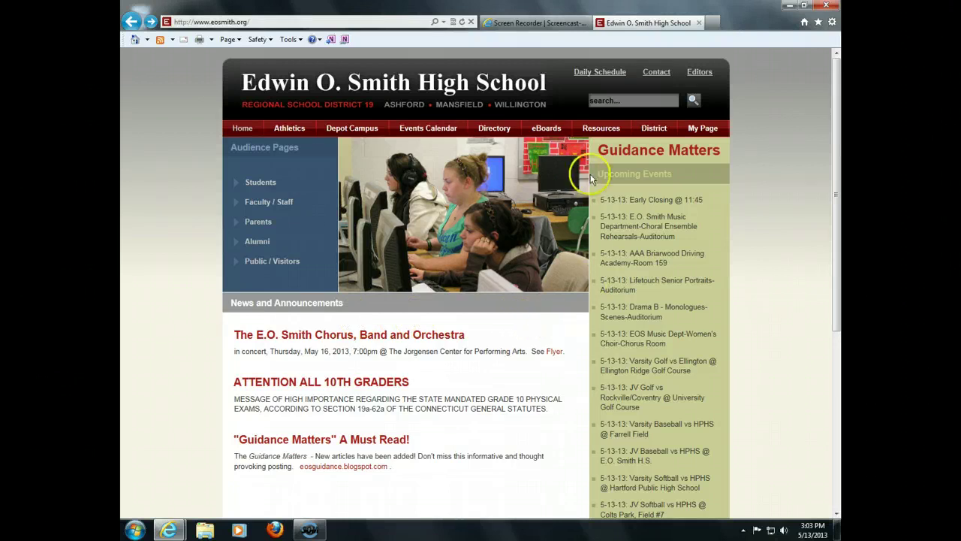
- Bring up the Resources menu on the Edwin O. Smith High School homepage
mouse_move(601, 131)
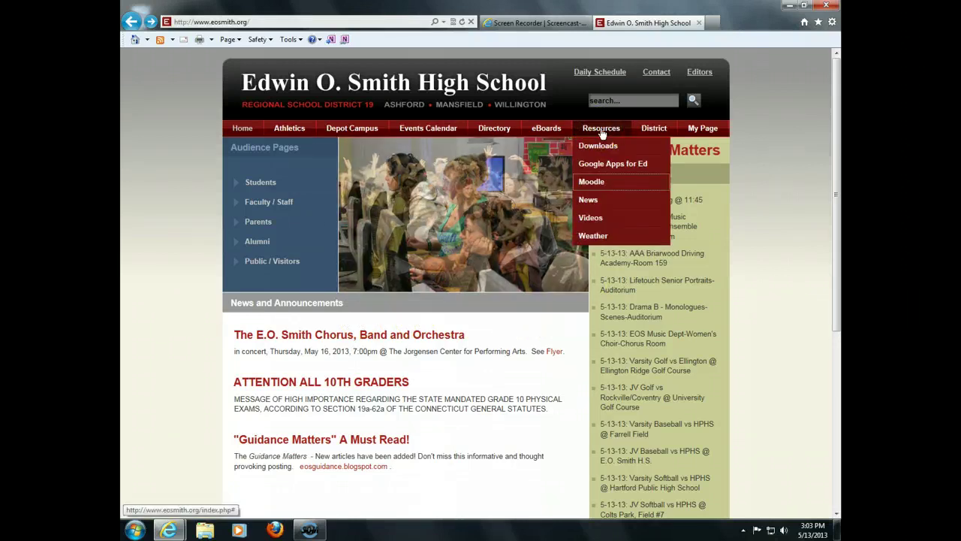
- Go to the school's Moodle site and open Flipped Chemistry from My courses
click(597, 182)
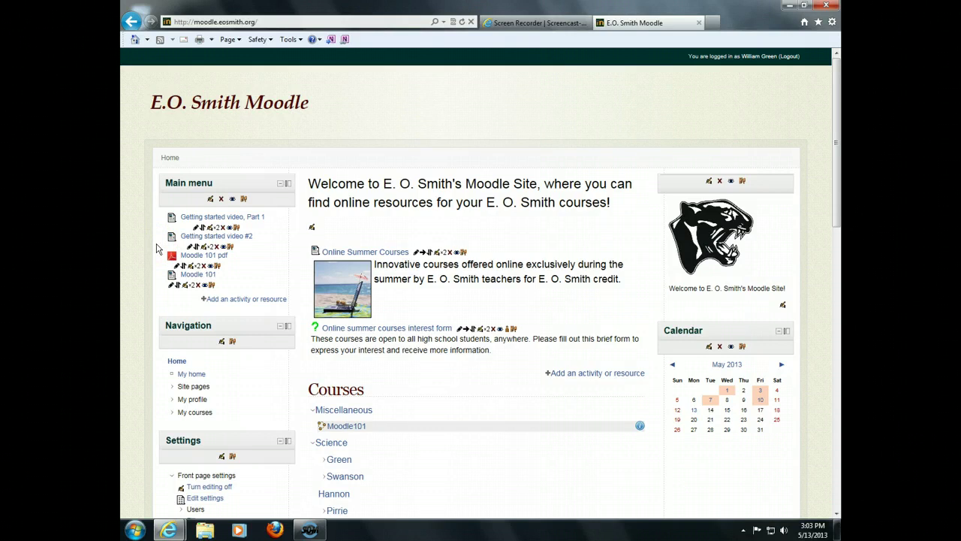
click(174, 411)
click(201, 452)
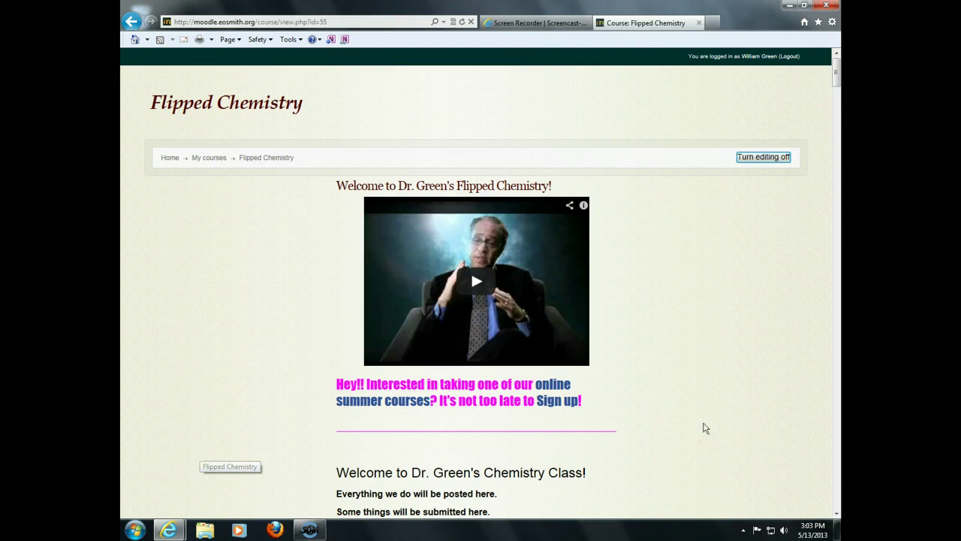
- Scroll the Flipped Chemistry course page down to its final weeks, through 11 May – 17 May
click(687, 420)
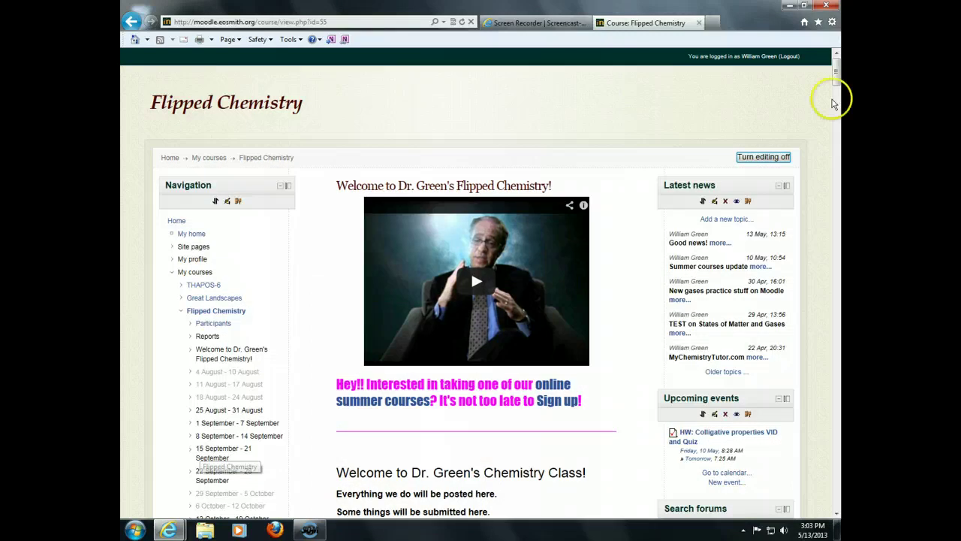
drag(833, 97, 838, 75)
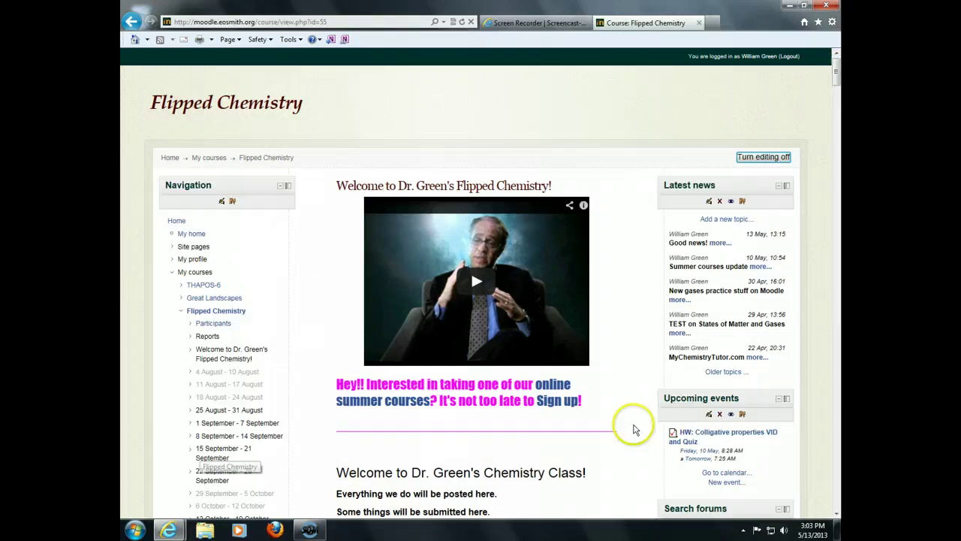
scroll(837, 67, down, 5)
scroll(836, 71, up, 5)
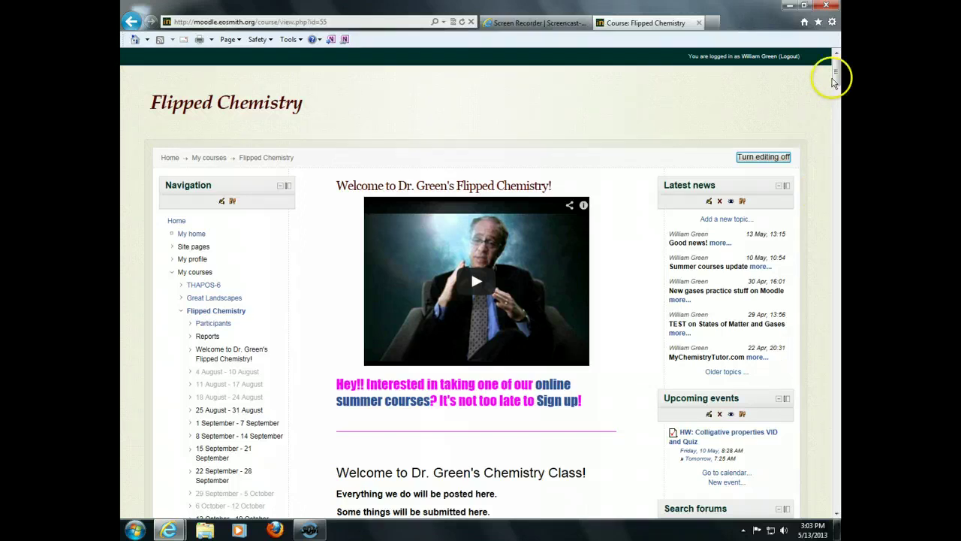
drag(835, 84, 835, 94)
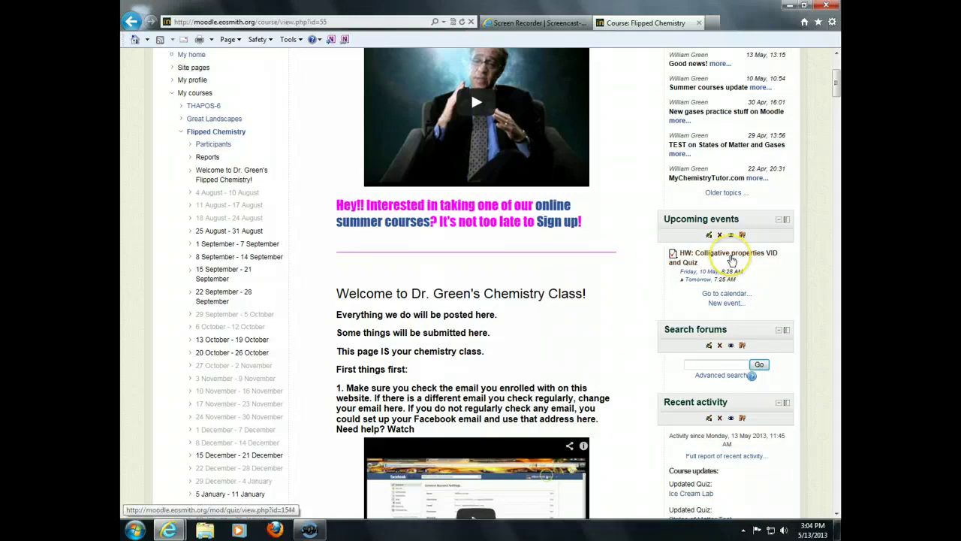
drag(837, 86, 828, 509)
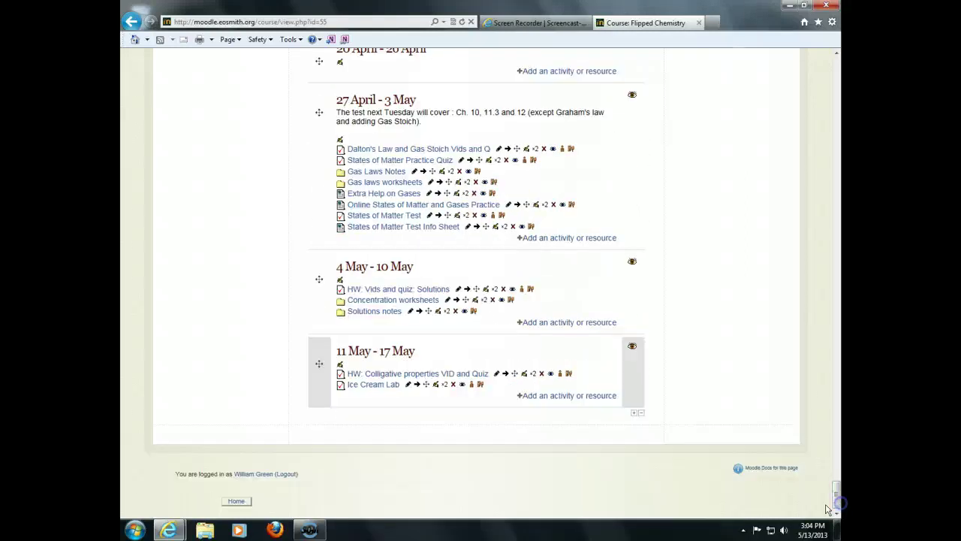
- Open the Dalton's Law and Gas Stoich Vids and Q quiz and review its 0.00/100.00 attempts summary
click(398, 151)
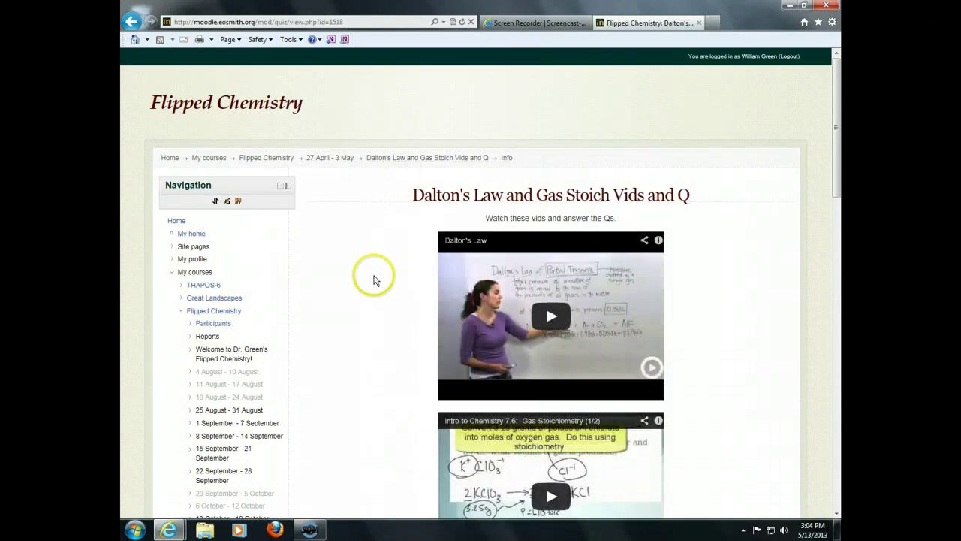
scroll(376, 280, down, 3)
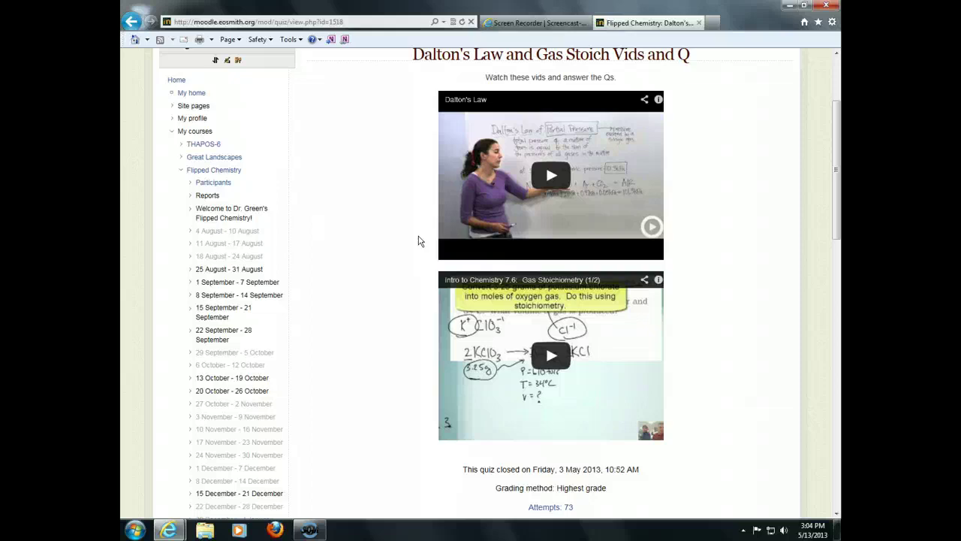
scroll(392, 308, down, 1)
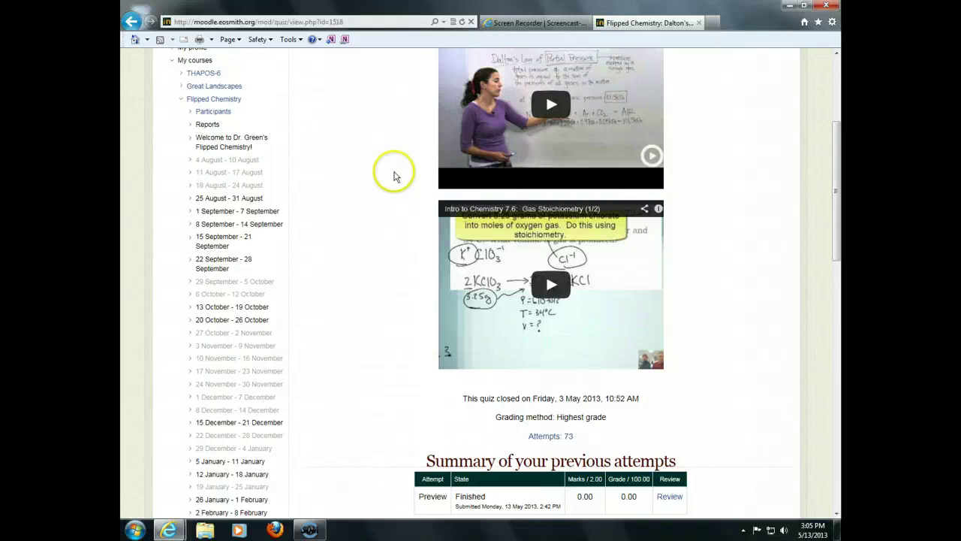
scroll(397, 289, down, 1)
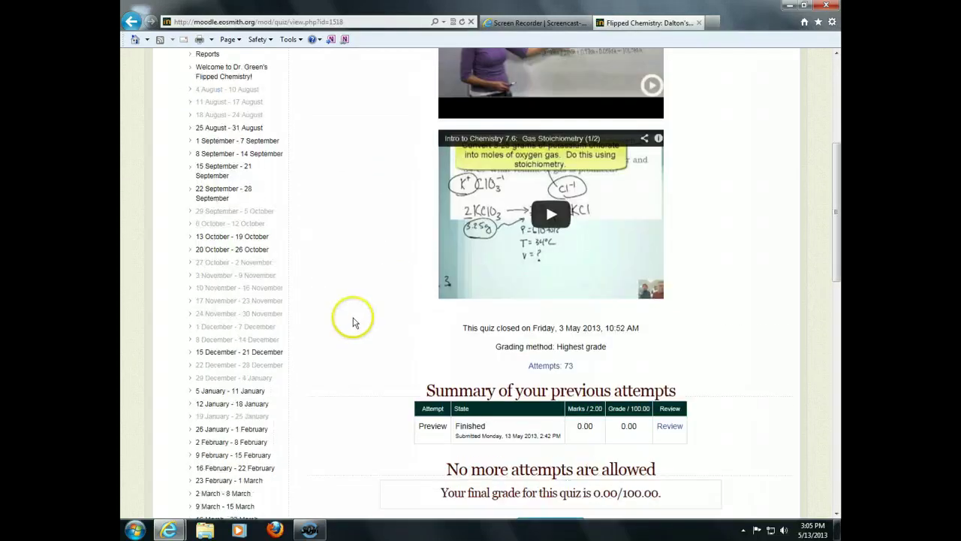
scroll(354, 322, down, 6)
scroll(353, 321, down, 1)
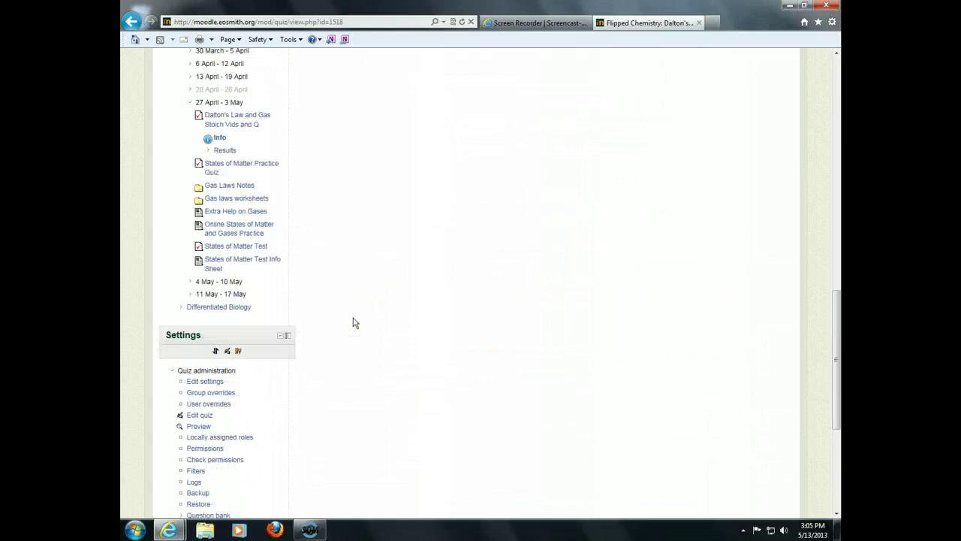
- Start a quiz preview and answer Question 1 with 5 and Question 2 with 6
click(198, 426)
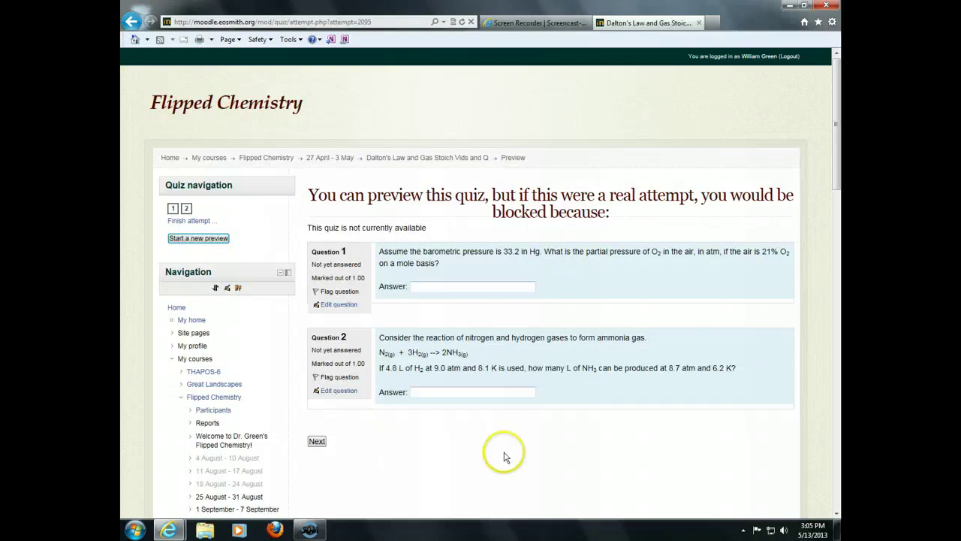
click(474, 288)
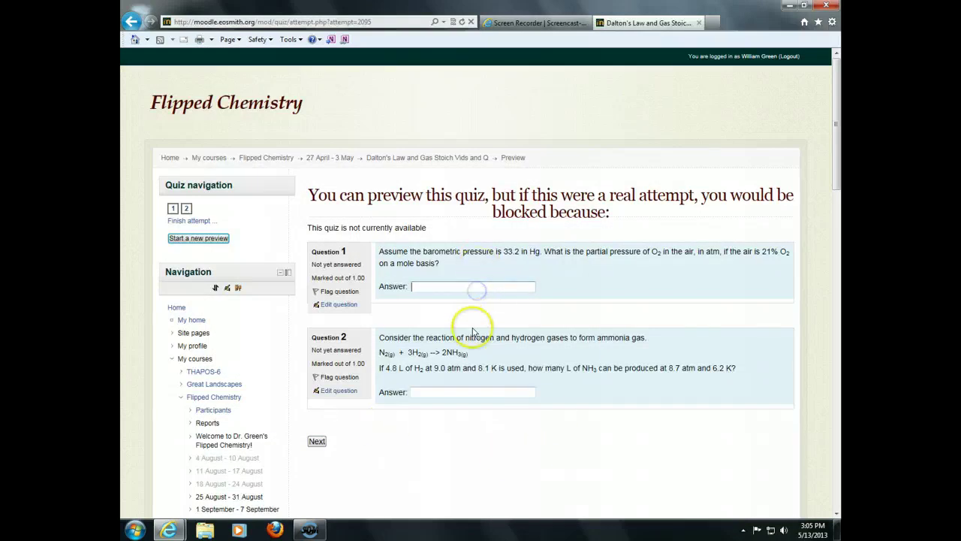
scroll(552, 471, down, 2)
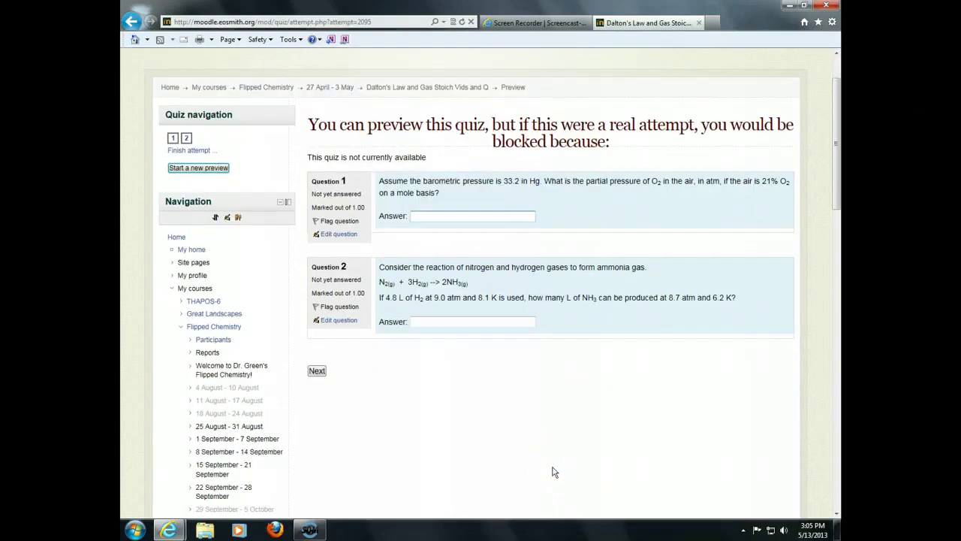
text(5)
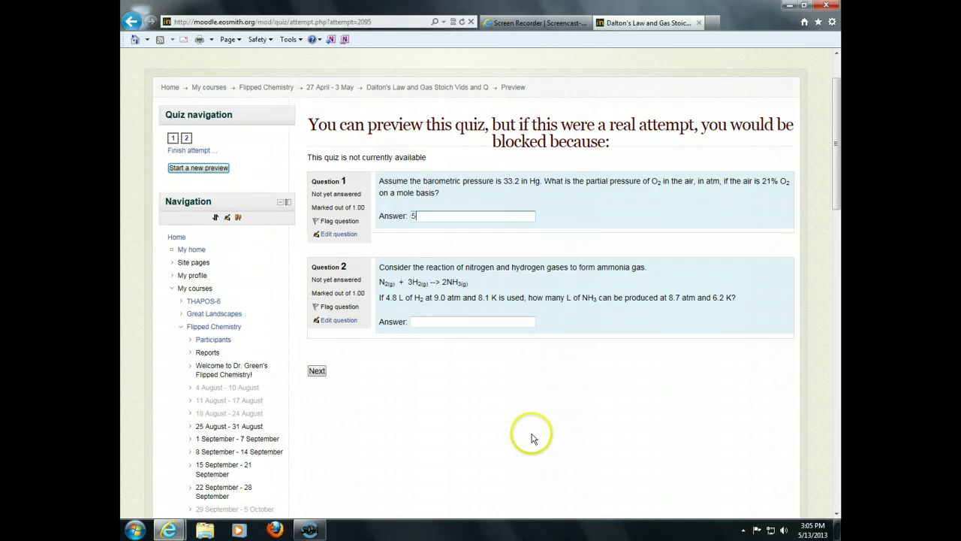
click(441, 321)
text(6)
- Submit the attempt and review the 0.00/2.00 result with correct answers and formulas
click(317, 370)
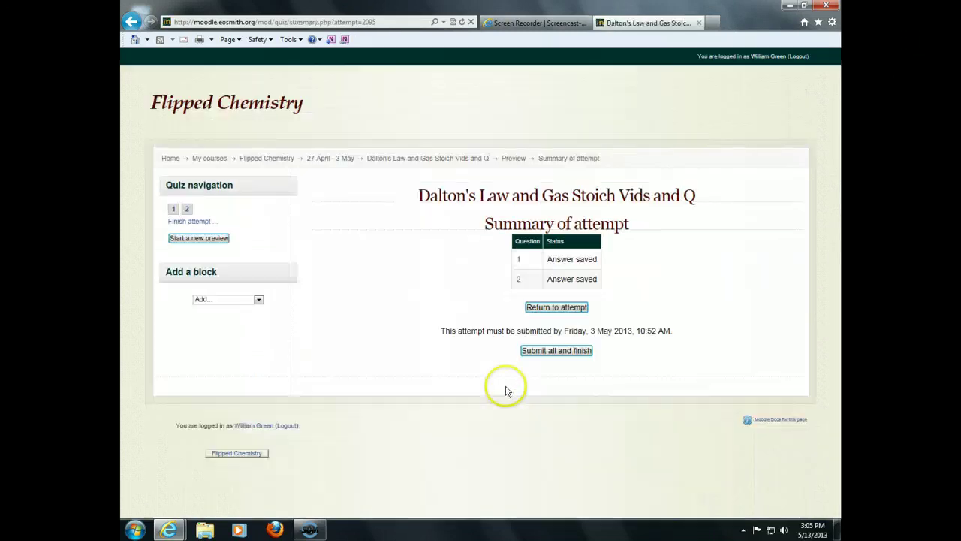
click(558, 350)
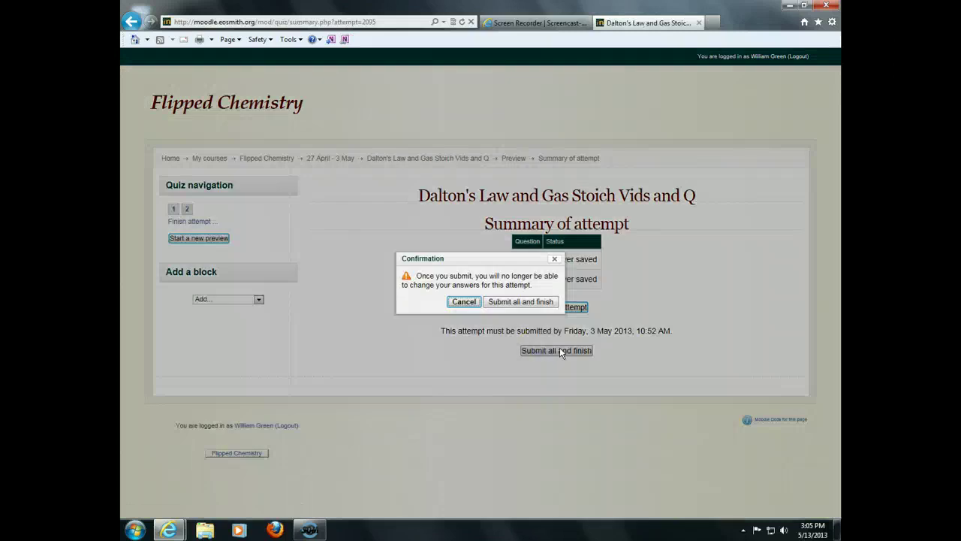
click(495, 302)
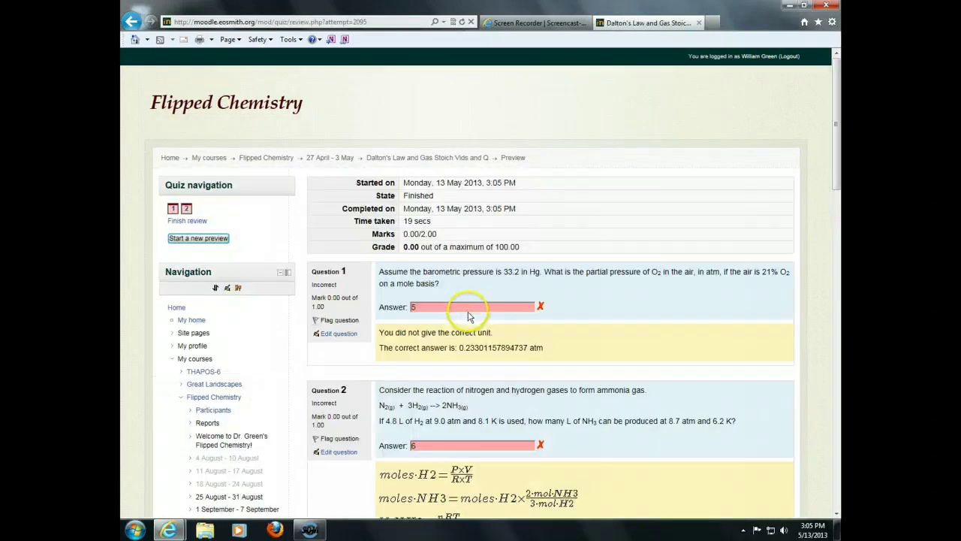
scroll(607, 327, down, 2)
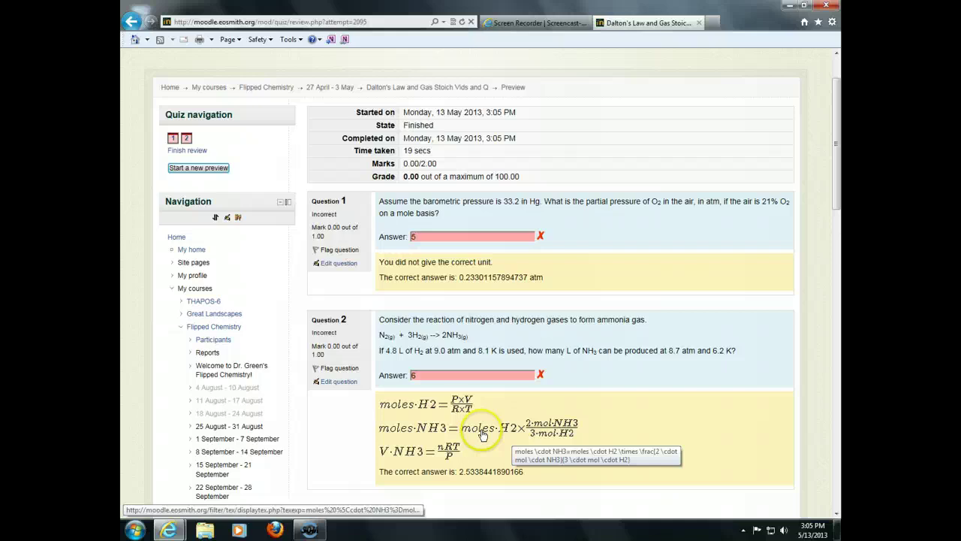
scroll(333, 428, down, 15)
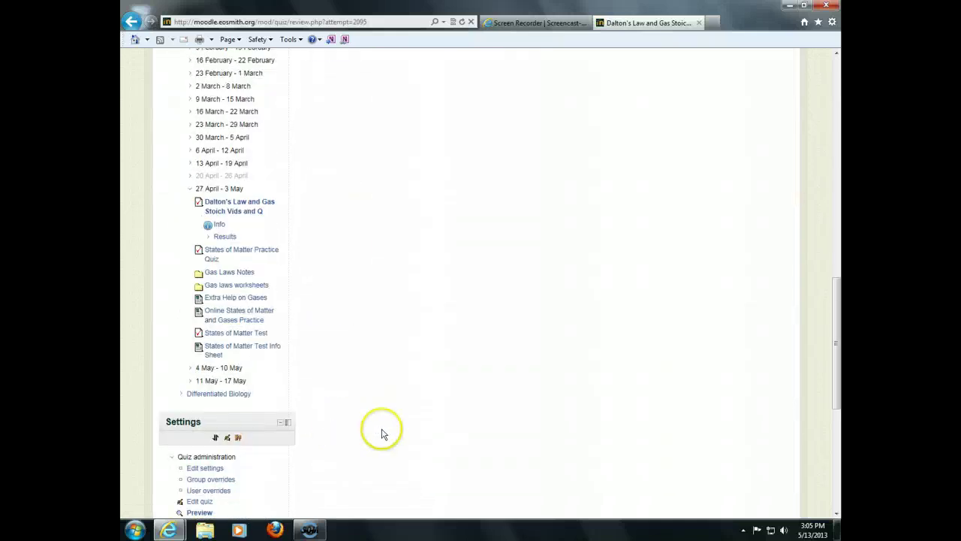
- Open the States of Matter Test and check its 46 attempts and ungraded preview out of 66.00
click(248, 335)
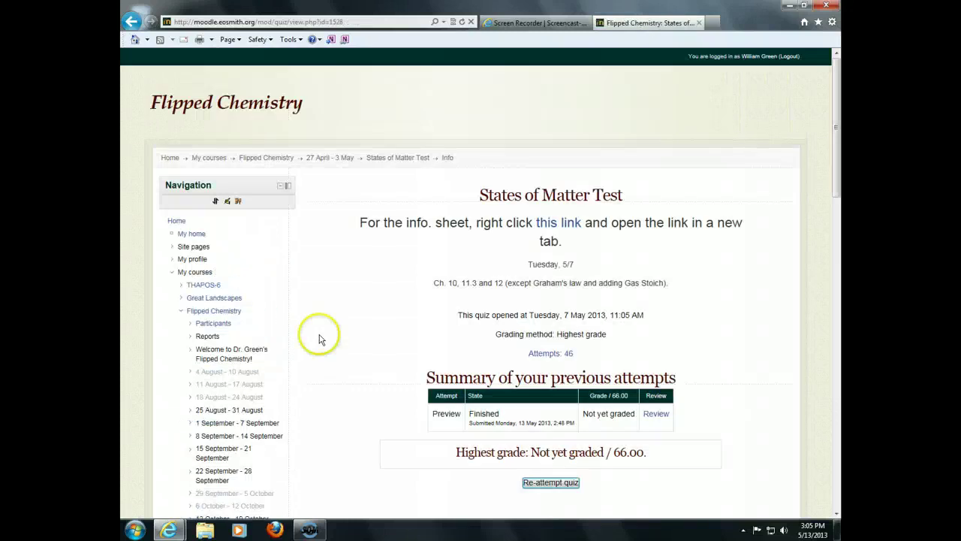
scroll(345, 344, down, 3)
scroll(346, 345, down, 6)
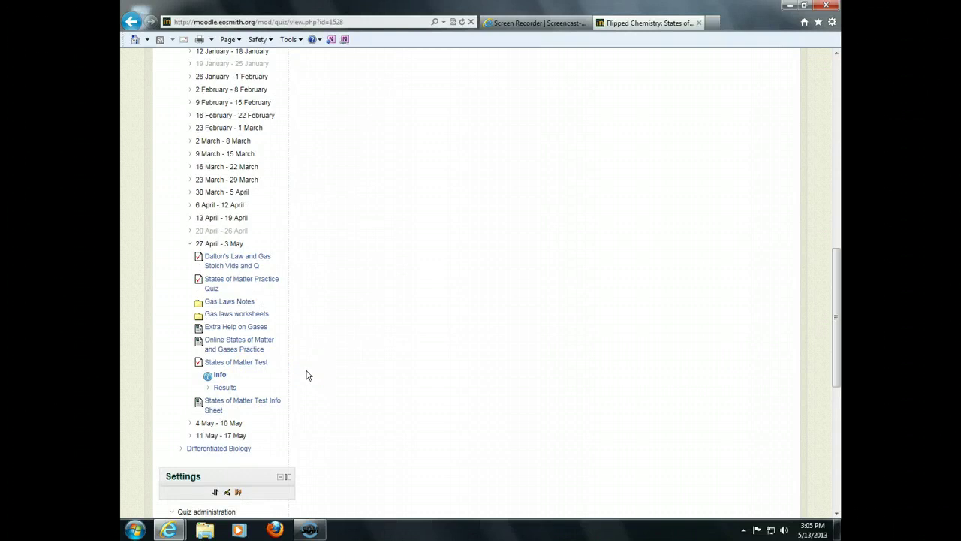
scroll(306, 375, down, 1)
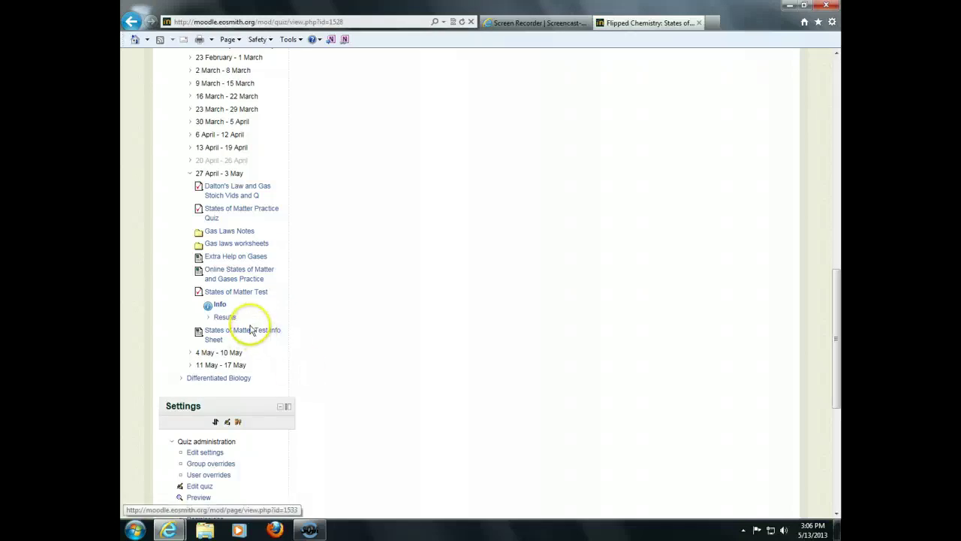
- Start a preview and answer Question 1 with d, 407 kJ
click(200, 488)
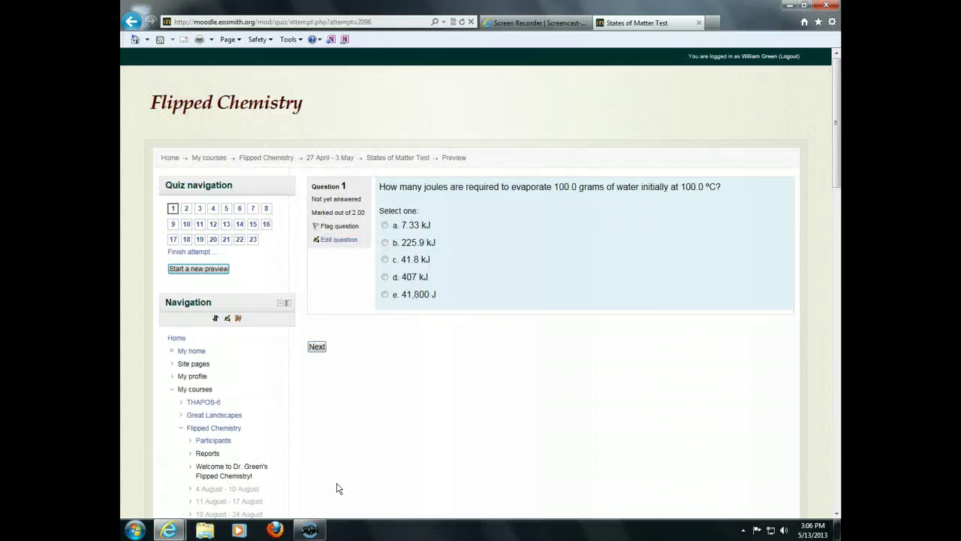
click(385, 277)
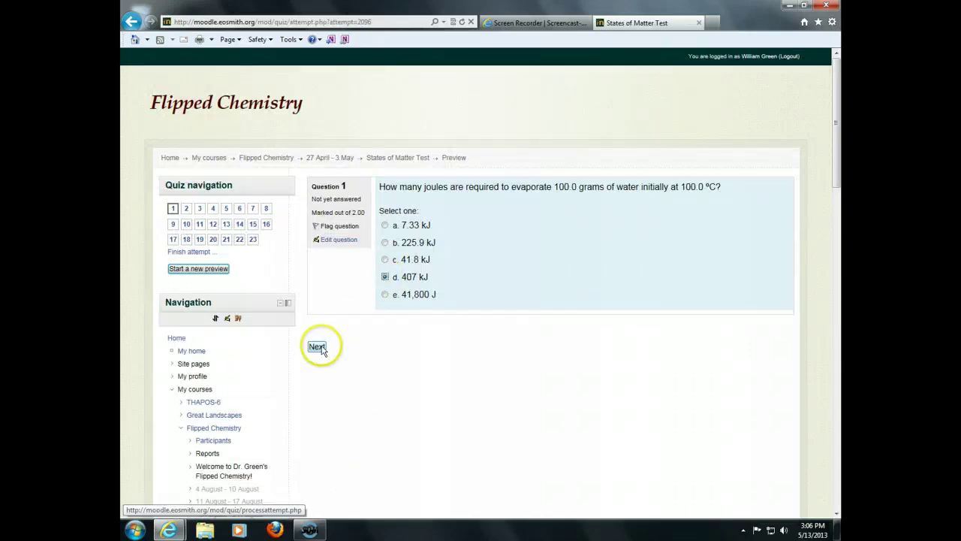
click(317, 346)
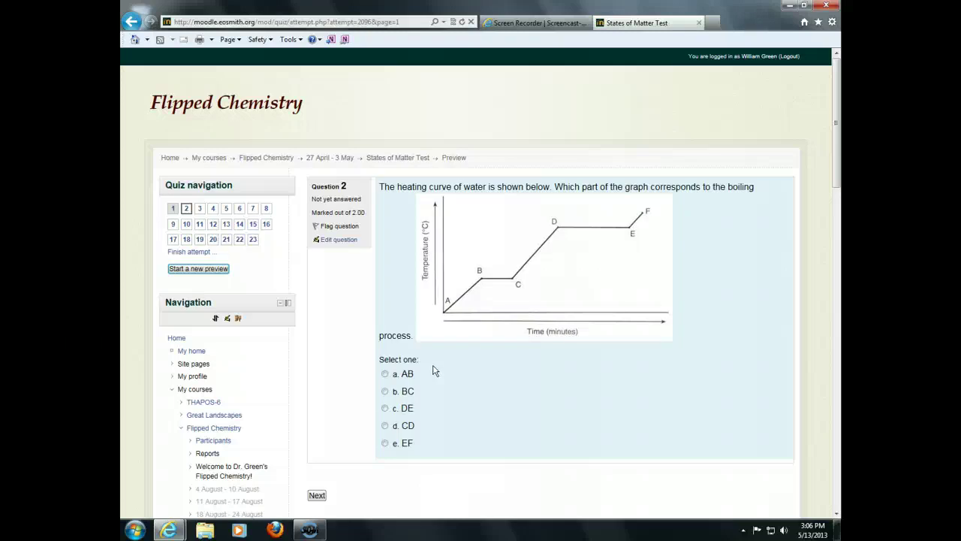
- Jump through questions 3, 4, 5, 6 and 7 in Quiz navigation
click(201, 212)
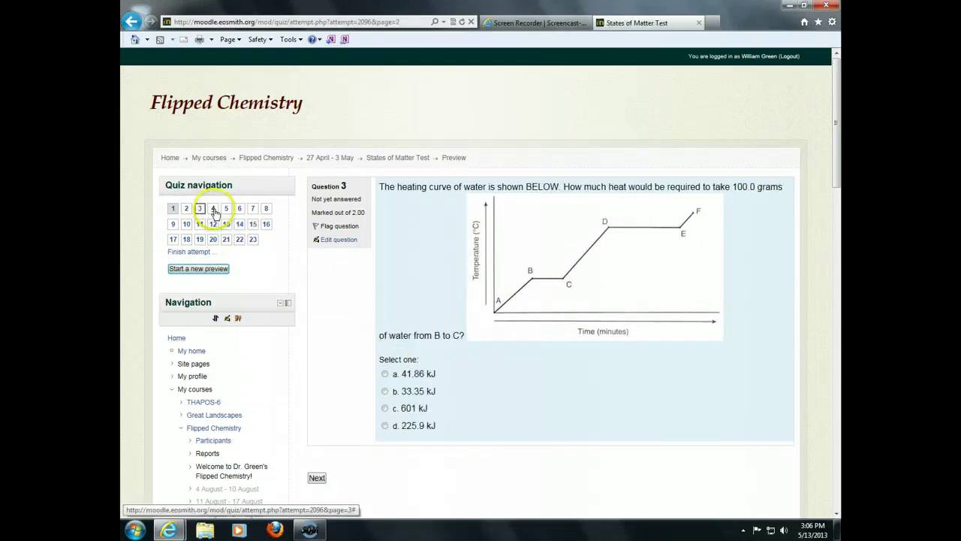
click(214, 211)
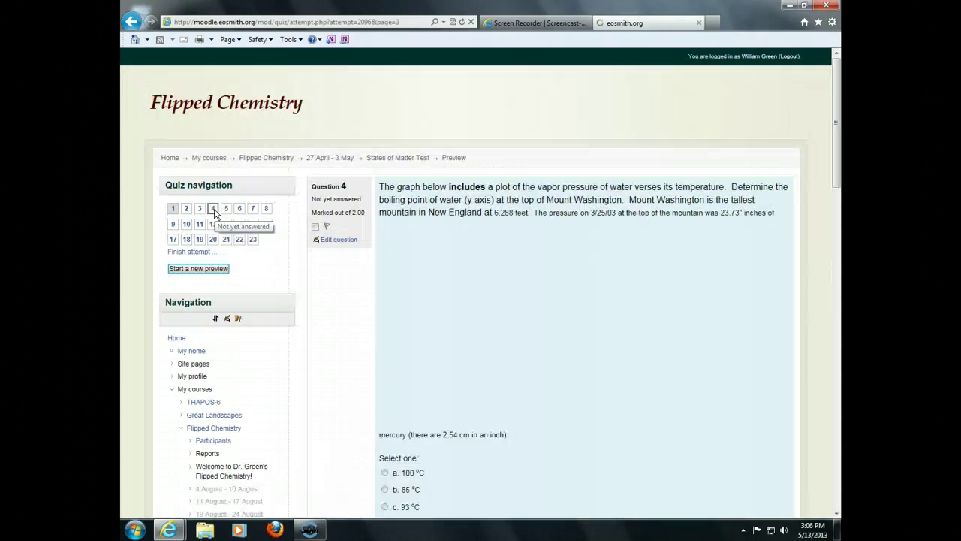
click(227, 211)
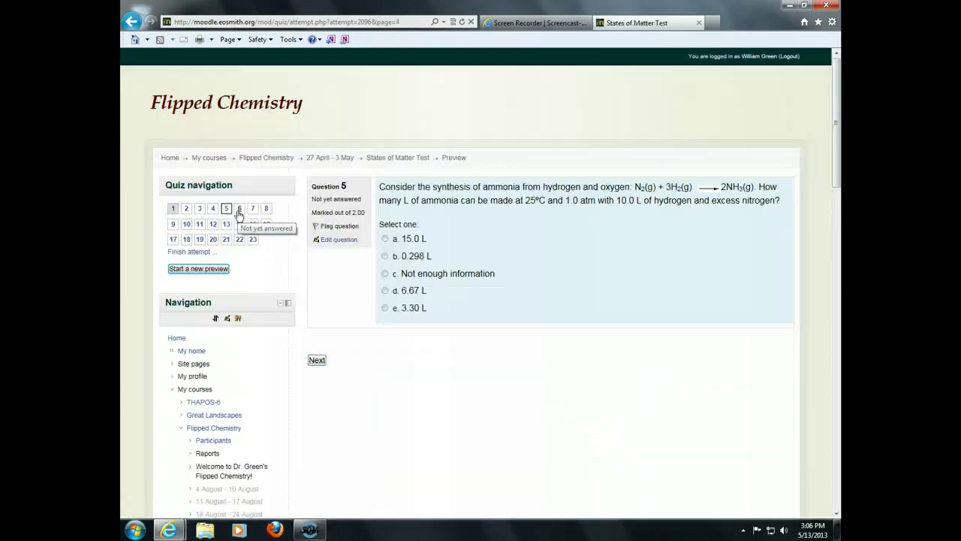
click(237, 210)
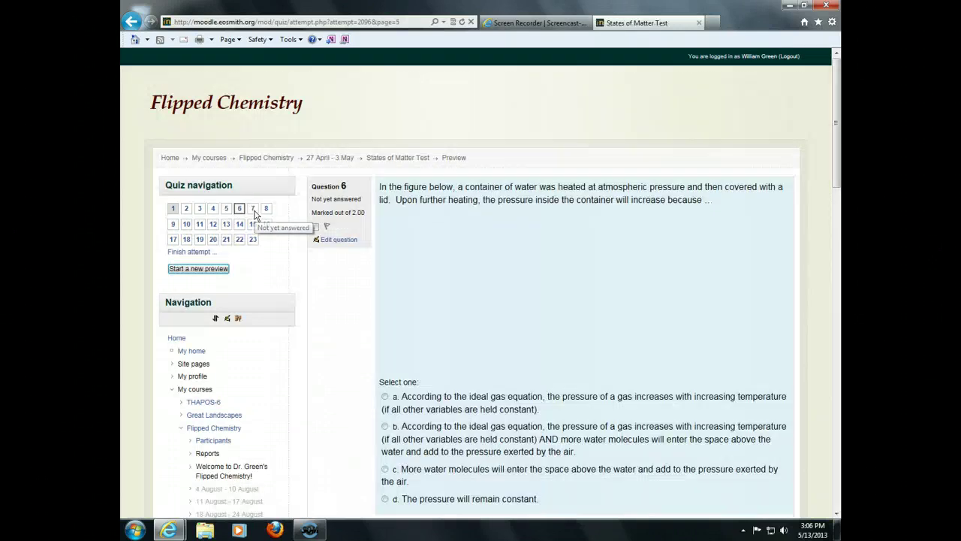
click(253, 209)
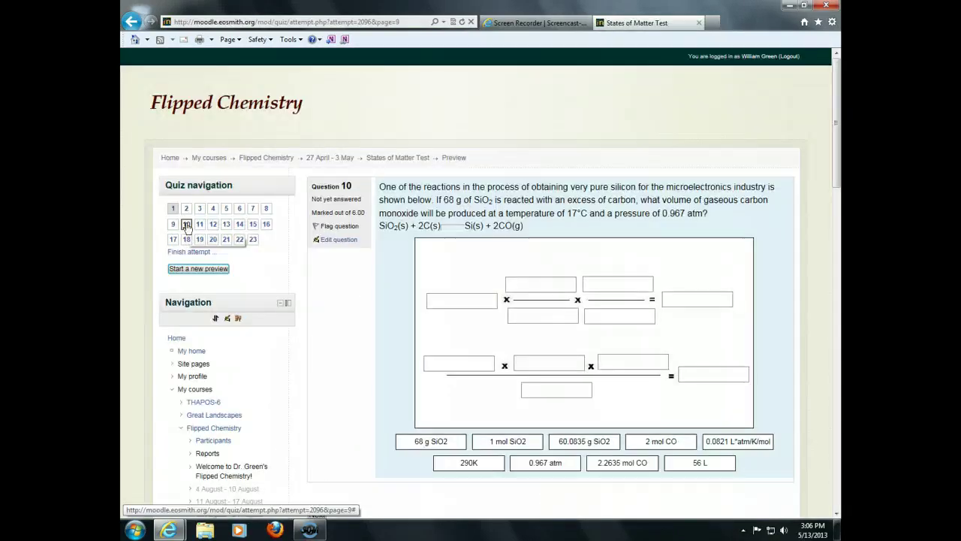
- Drag tiles to build 68 g SiO2 × 1 mol SiO2/60.0835 g SiO2 × 2 mol CO/1 mol SiO2 = 2.2635 mol CO
click(330, 327)
scroll(350, 378, down, 2)
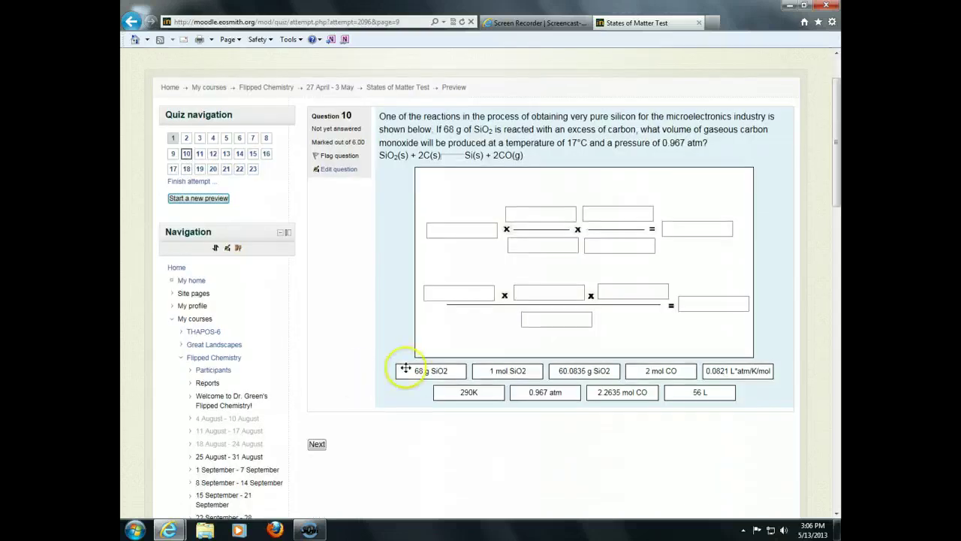
drag(416, 371, 432, 229)
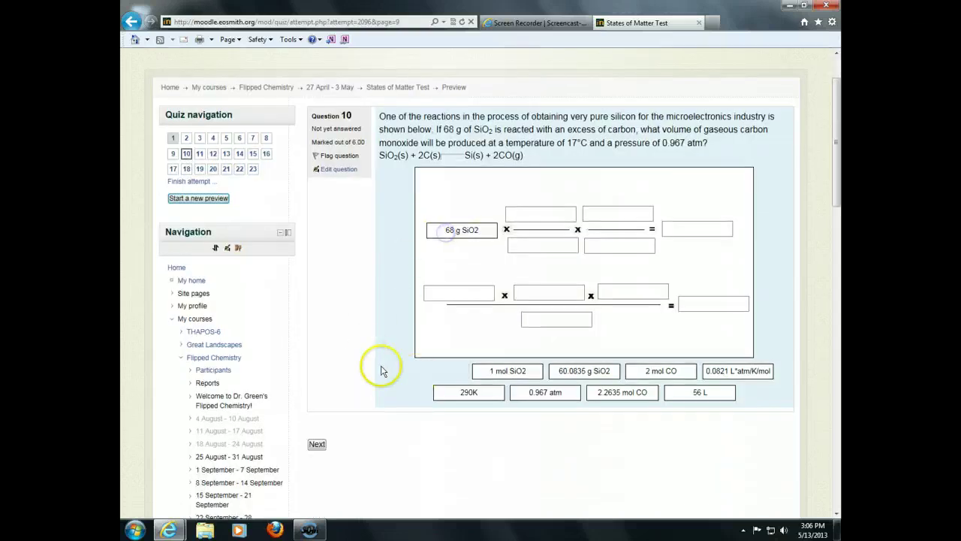
drag(490, 368, 525, 213)
drag(577, 368, 535, 244)
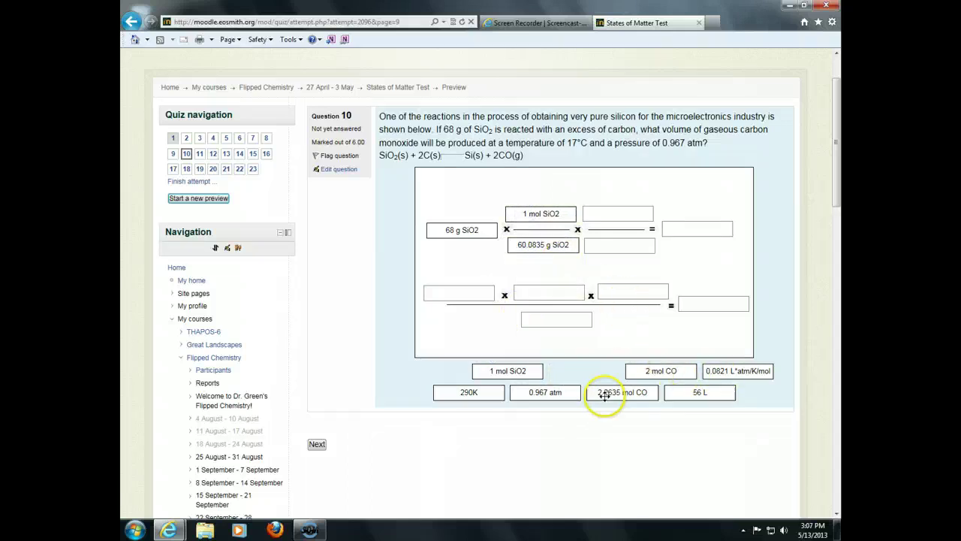
drag(657, 270, 686, 227)
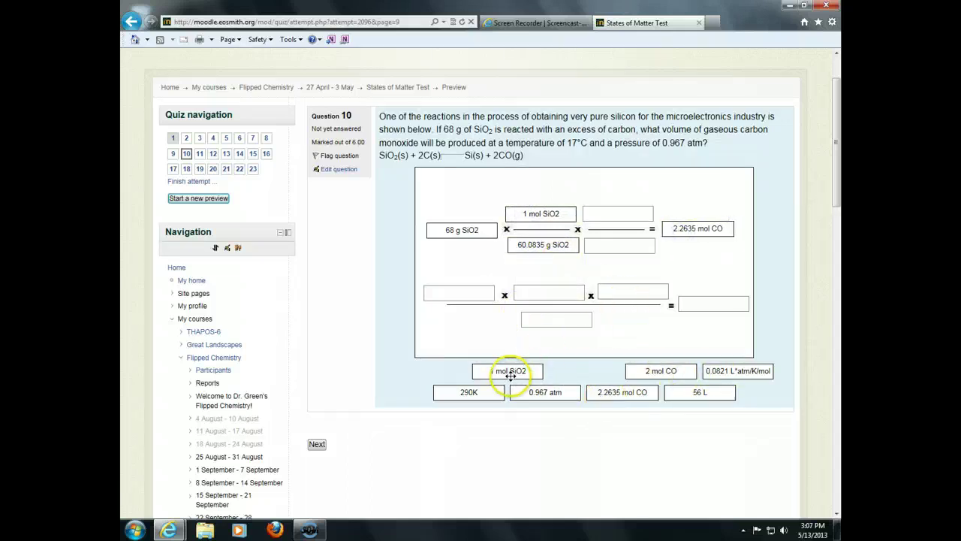
drag(511, 369, 616, 243)
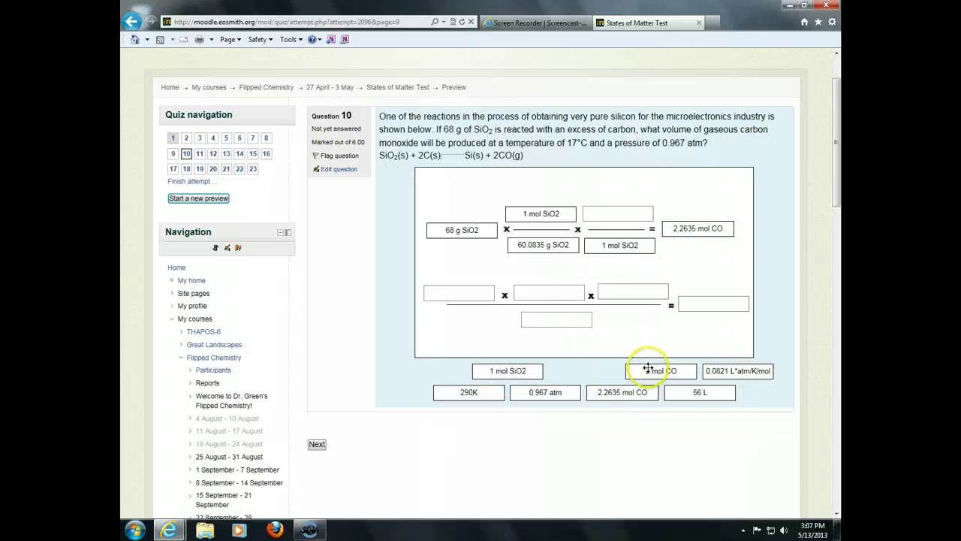
drag(654, 369, 604, 207)
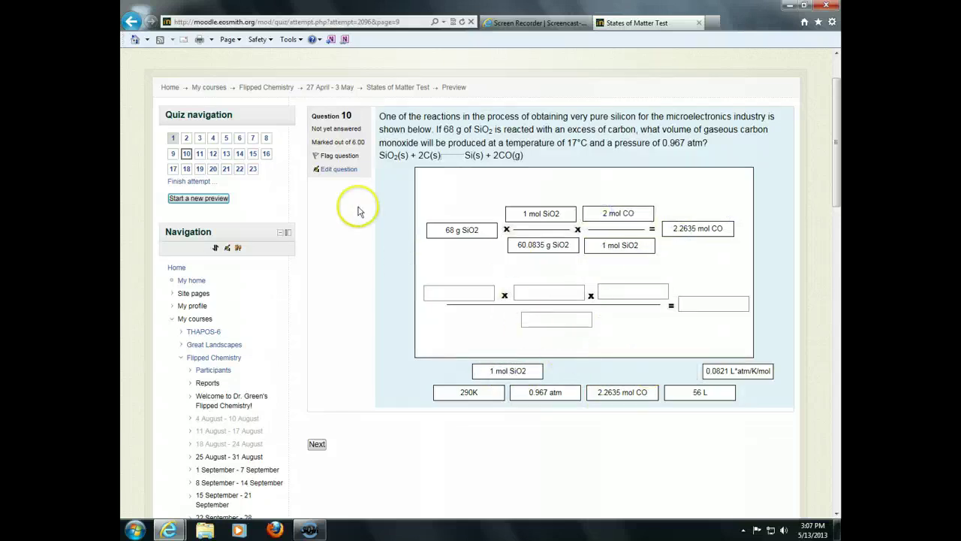
- Move past question 12 to question 14 of the preview
click(317, 445)
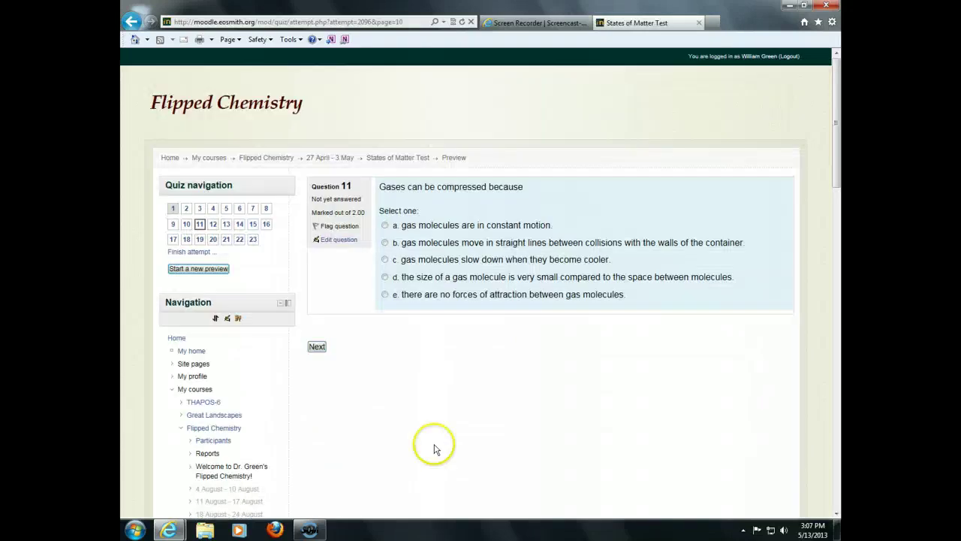
click(214, 224)
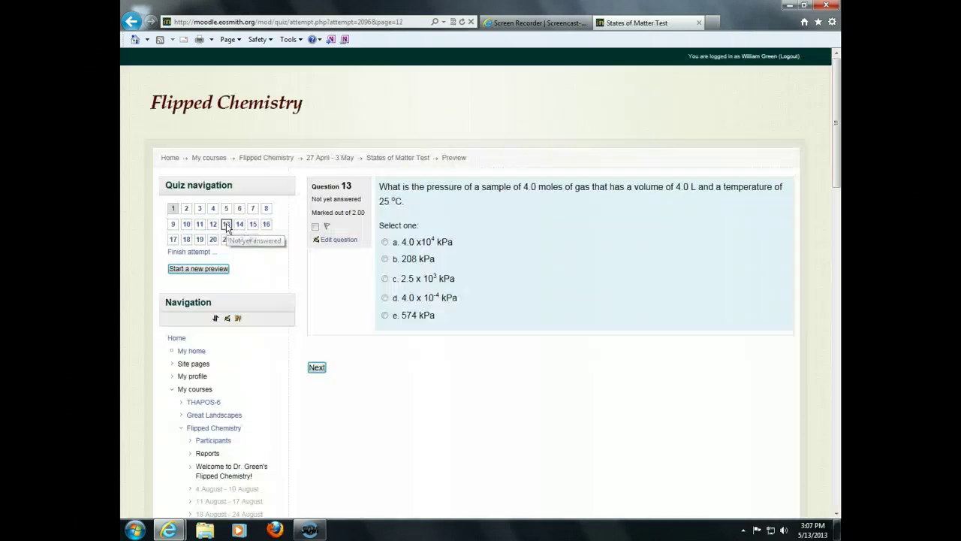
click(240, 227)
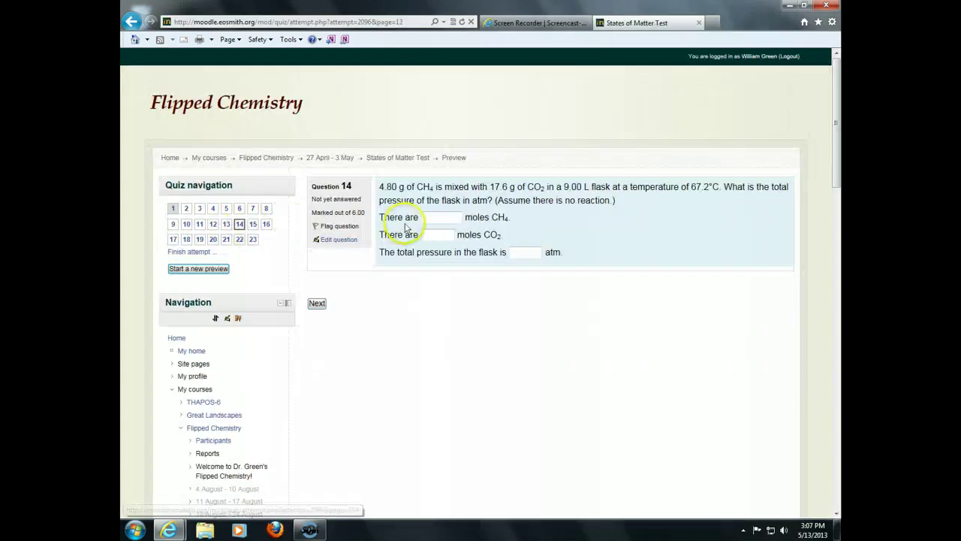
- Enter 4 moles CH4, 5 moles CO2 and 7 total pressure, then continue
click(437, 219)
text(4)
click(429, 236)
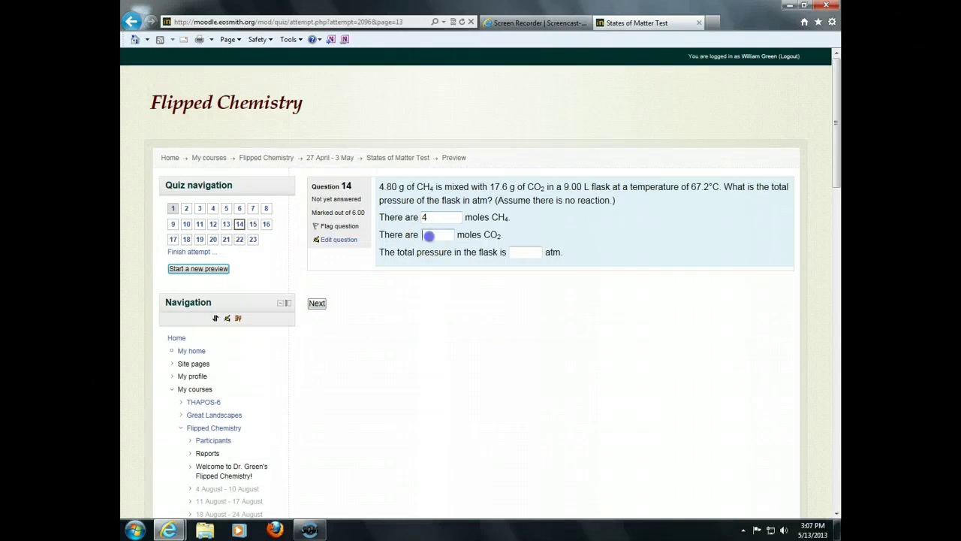
text(5)
click(510, 252)
text(7)
click(317, 303)
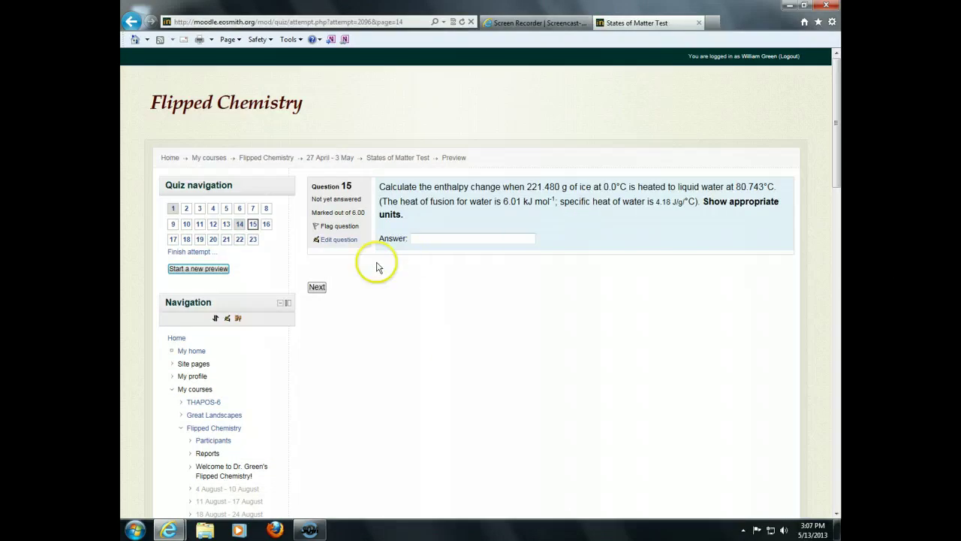
- Give 73.9 kJ as question 15's enthalpy change and move to question 16
click(455, 238)
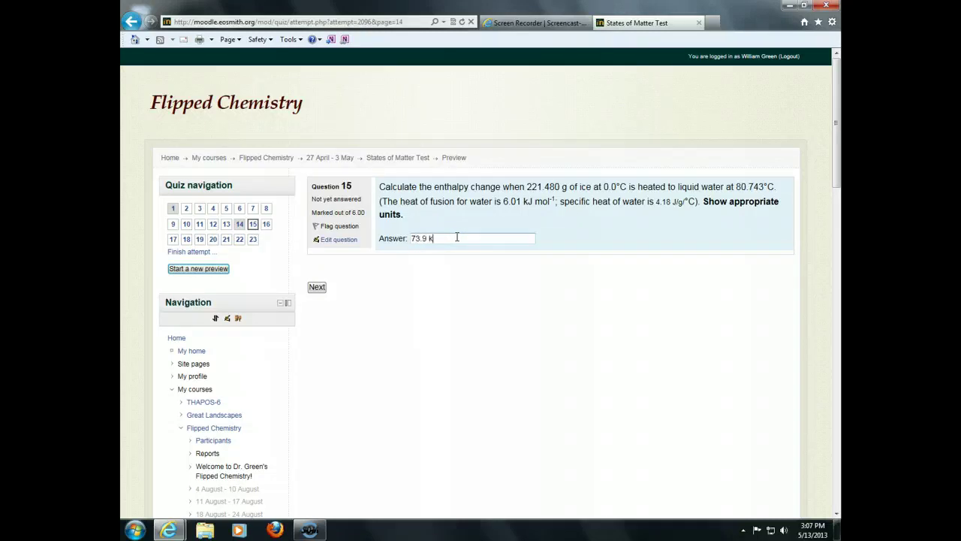
click(316, 287)
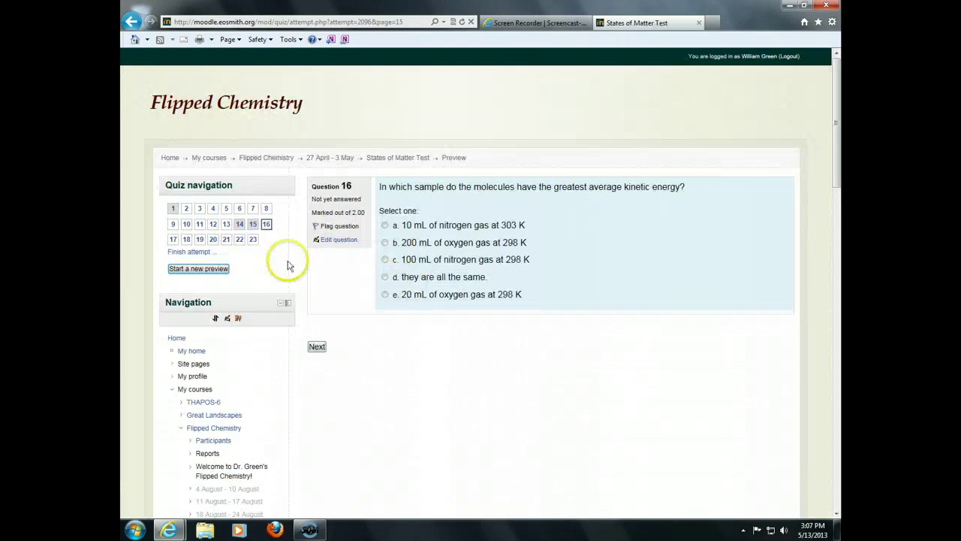
- Answer question 17's propane tank temperature with 25.3 and save it
click(173, 239)
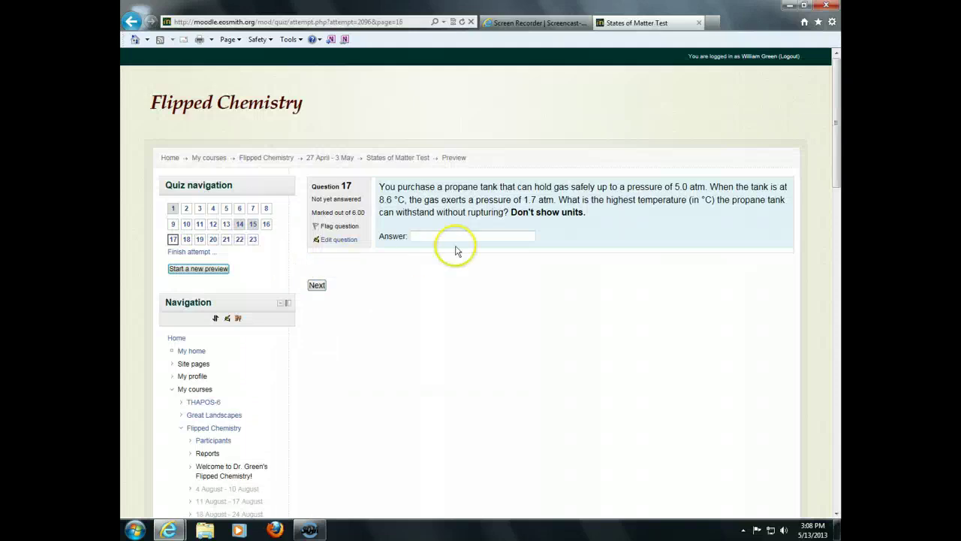
click(454, 236)
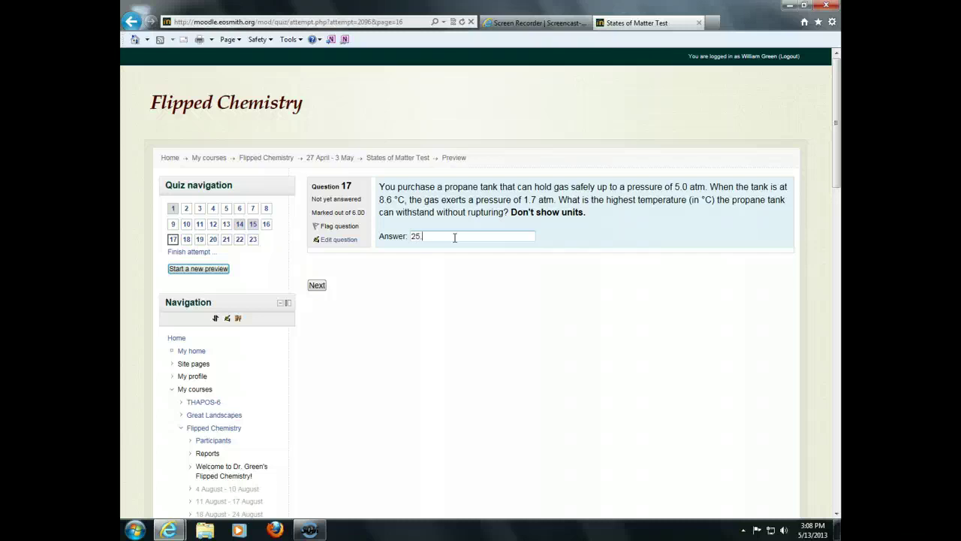
click(317, 285)
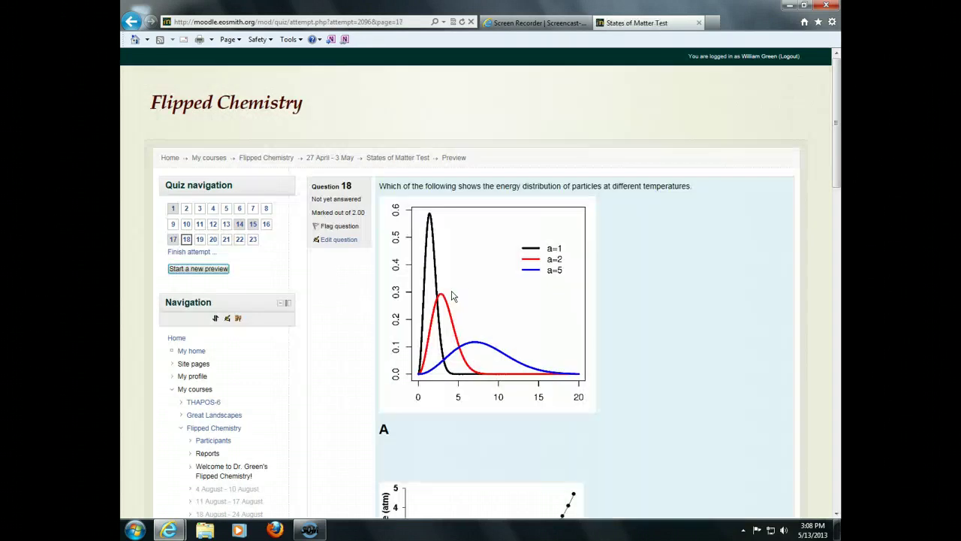
- Skip ahead through questions 19 and 20 to essay question 21
click(199, 238)
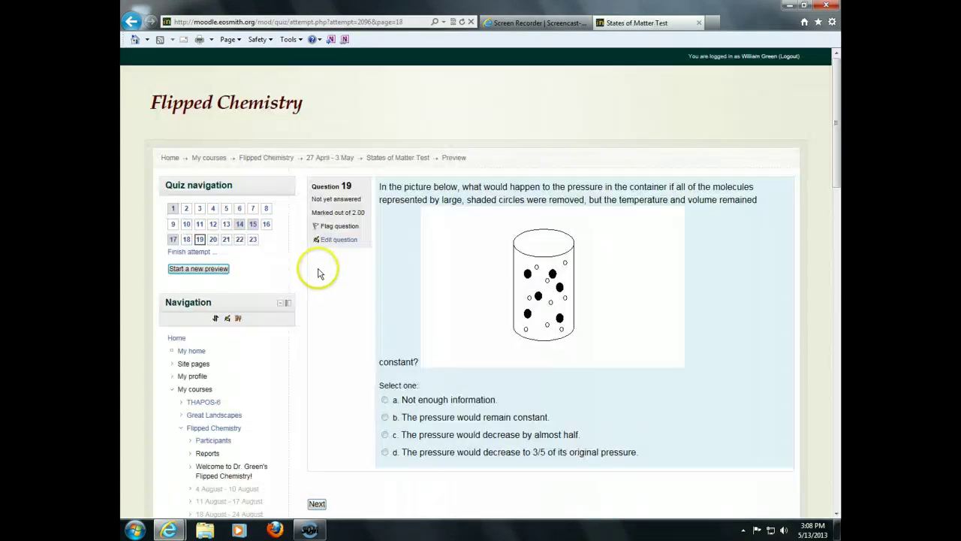
click(213, 241)
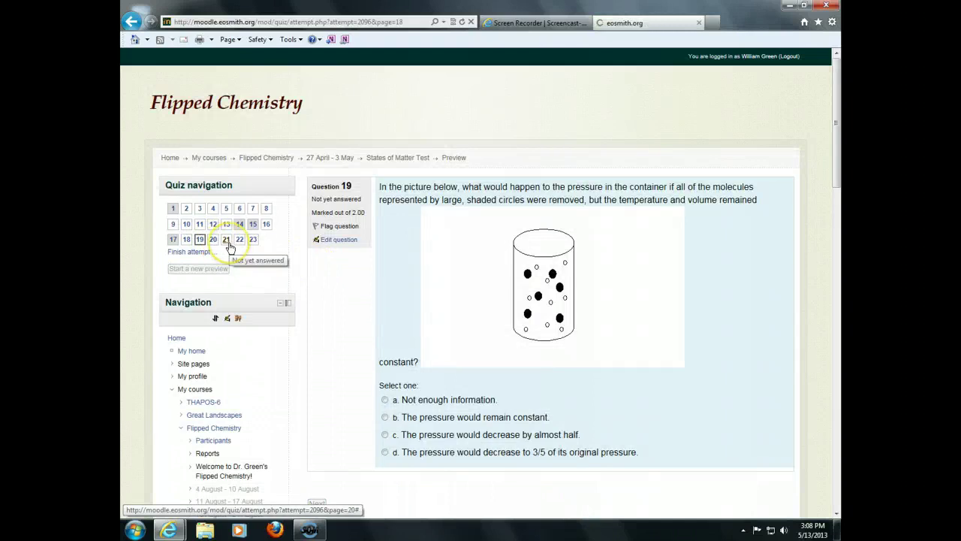
click(227, 242)
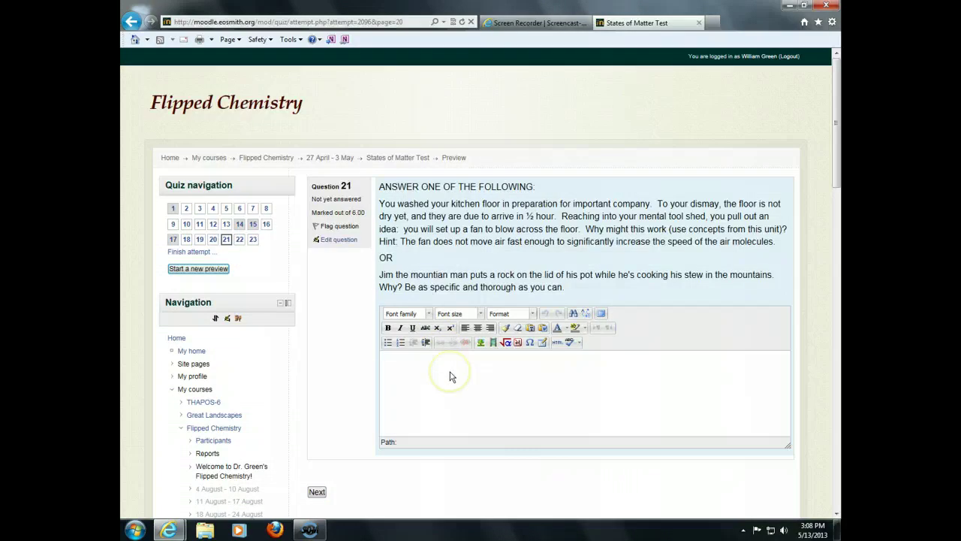
- Enter 'I don't know.' as question 21's essay response and save it with Next
text(I don't know.)
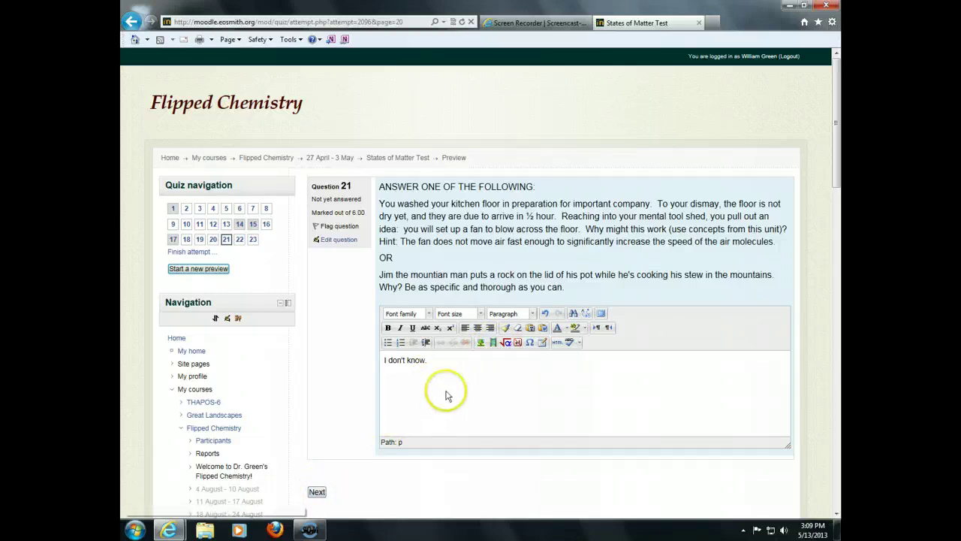
click(316, 491)
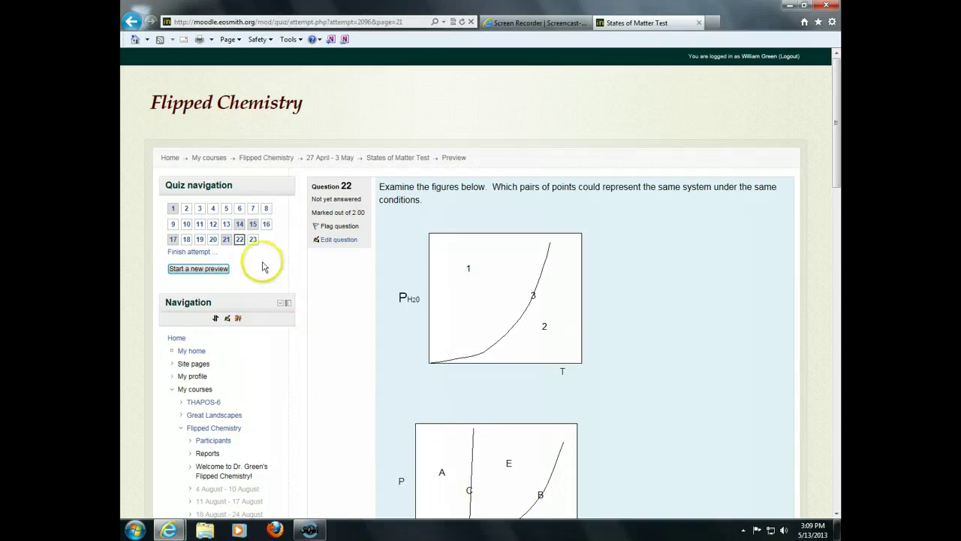
- Finish the States of Matter Test preview and confirm Submit all and finish
click(194, 252)
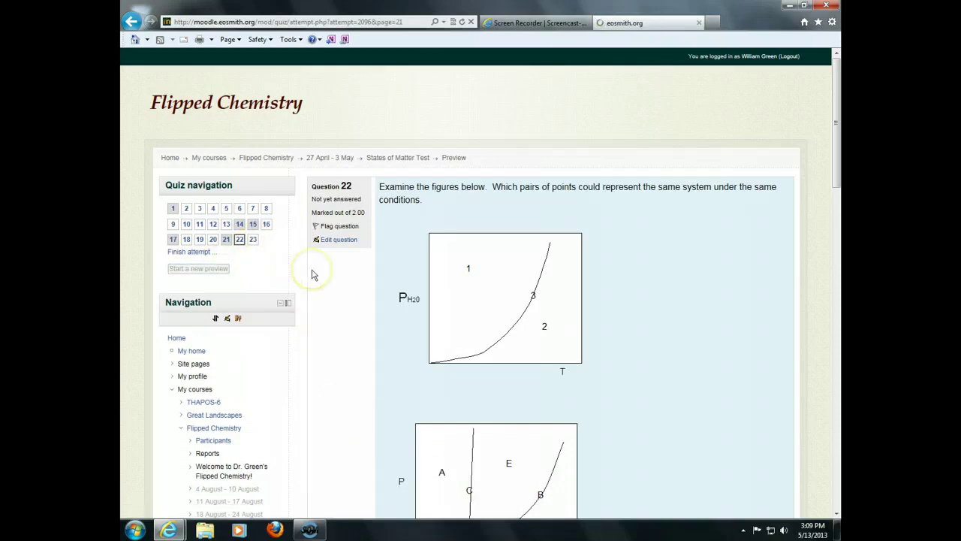
scroll(361, 307, down, 5)
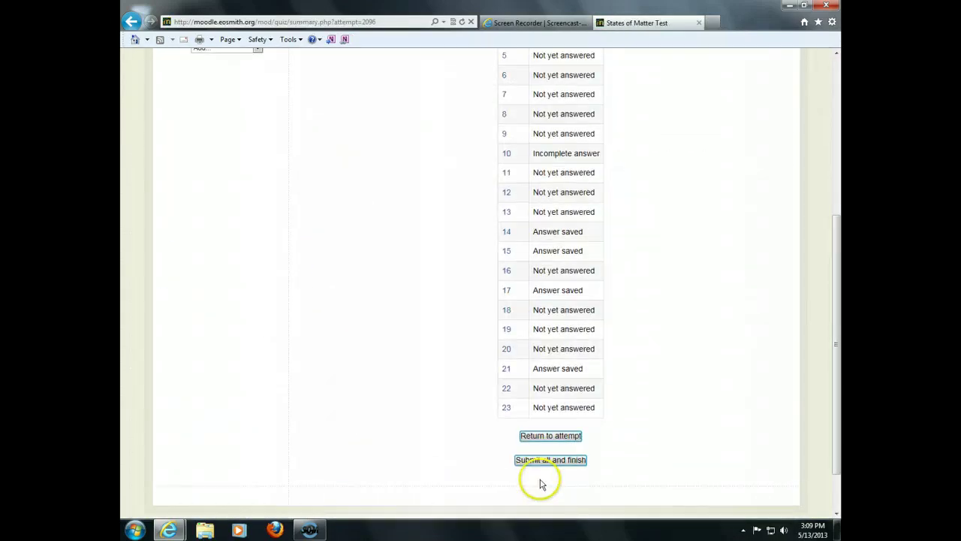
click(544, 462)
click(505, 300)
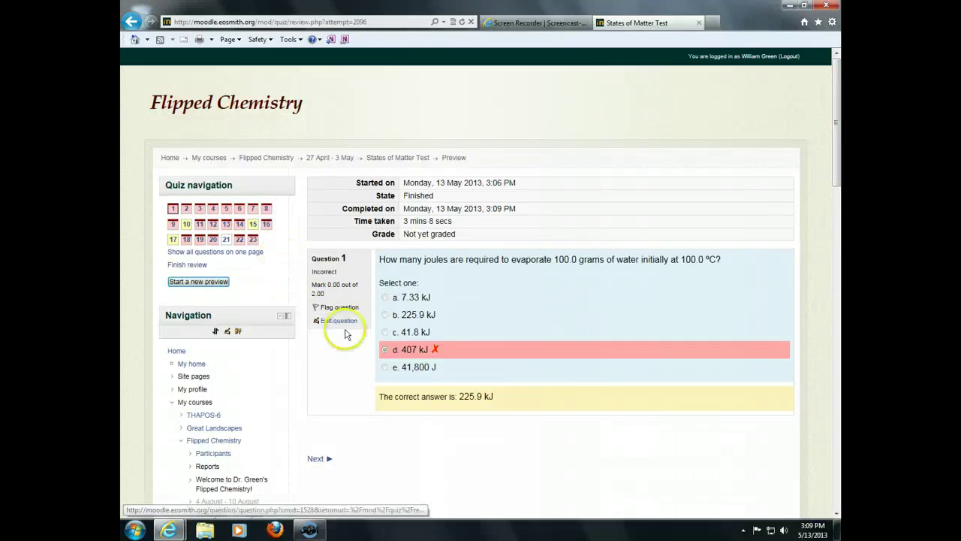
- Review graded question 10, then open question 15's Heating curve calculated question for editing
click(186, 225)
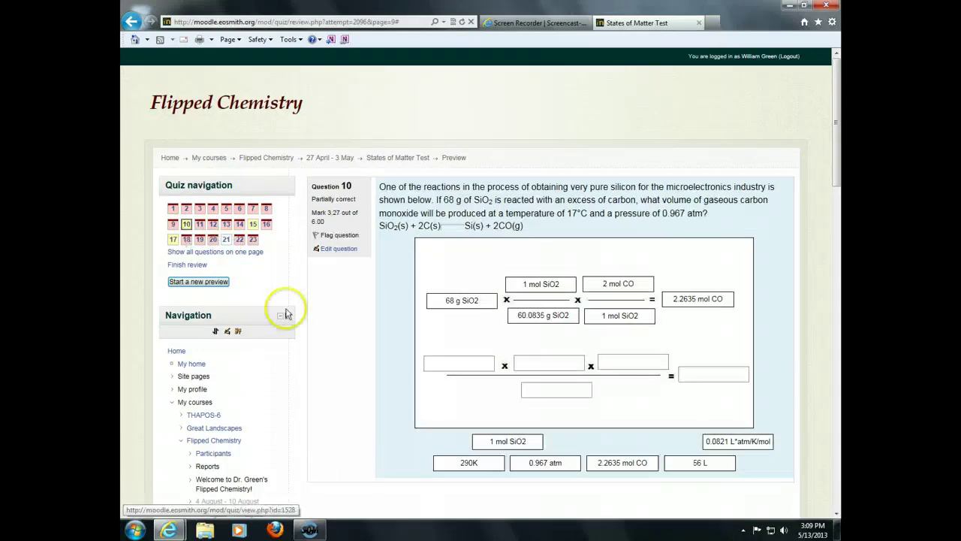
scroll(320, 357, down, 1)
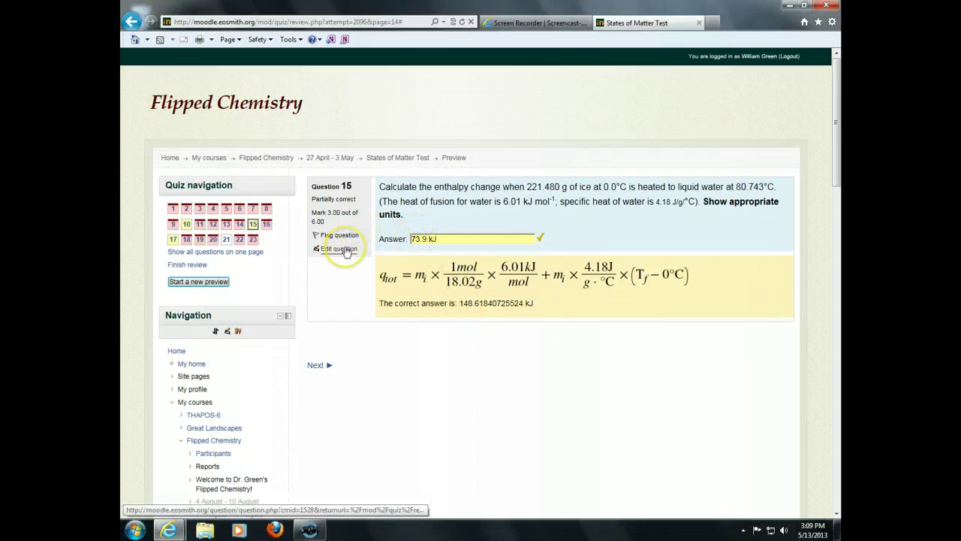
click(339, 248)
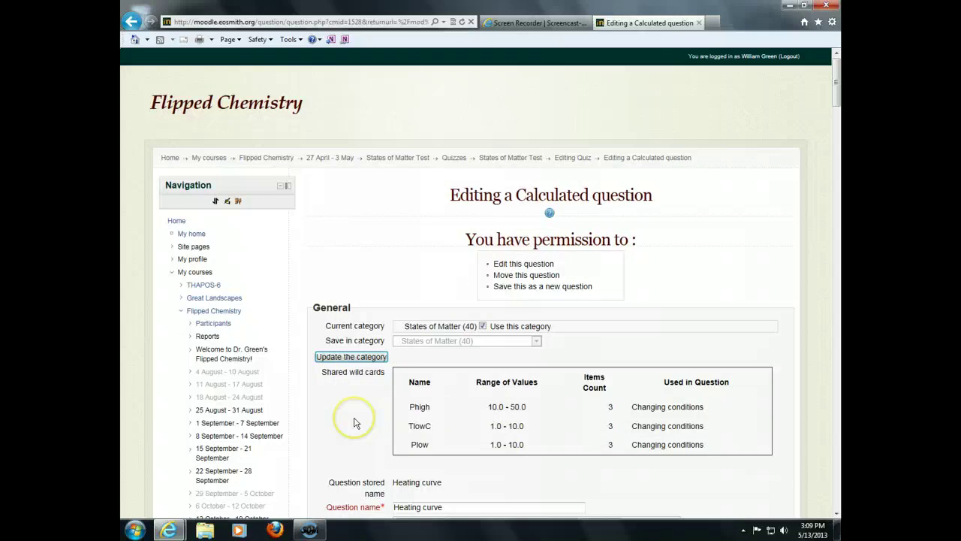
scroll(350, 419, down, 3)
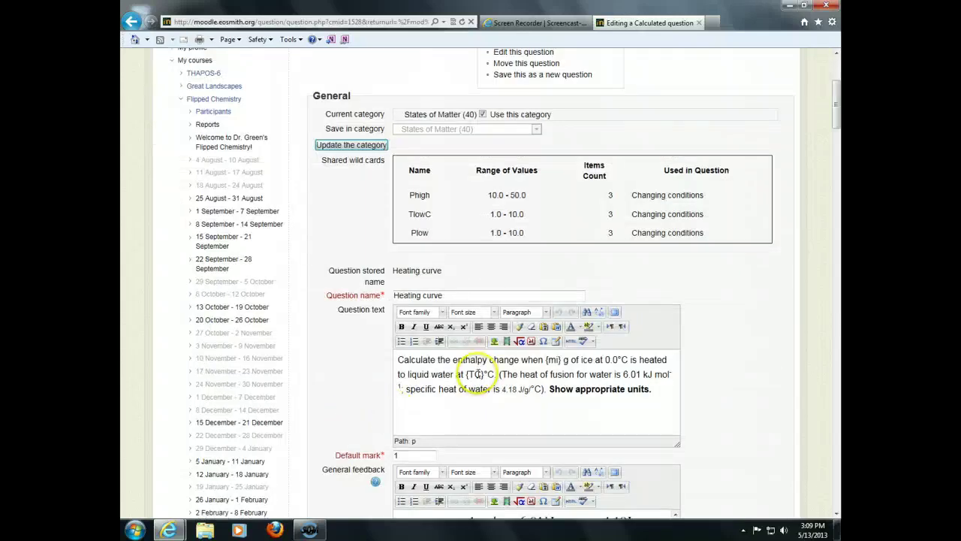
click(546, 361)
drag(546, 360, 560, 362)
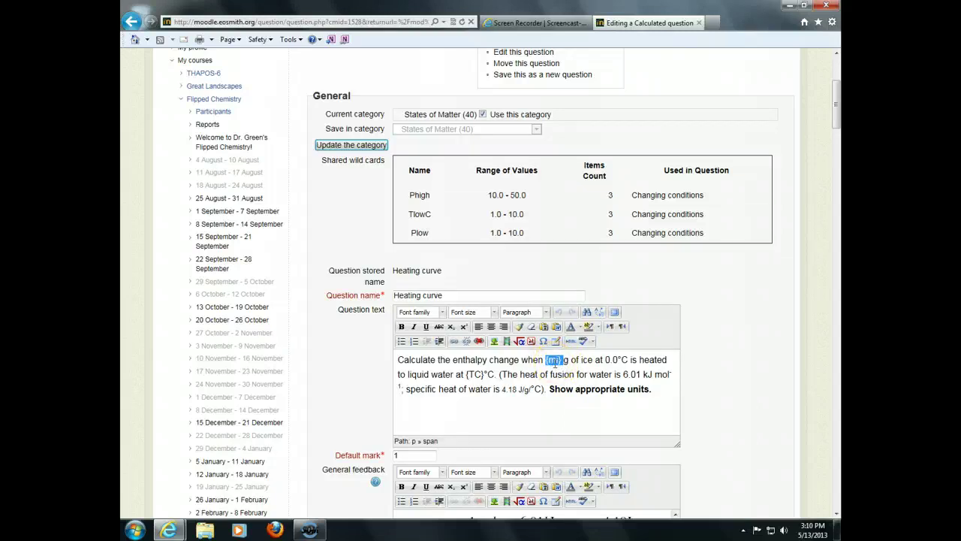
scroll(334, 413, down, 5)
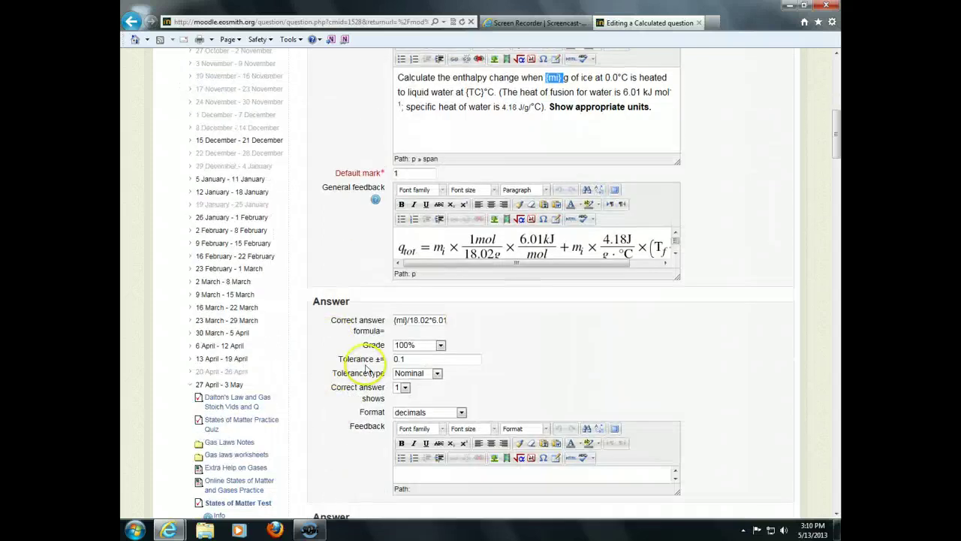
click(396, 322)
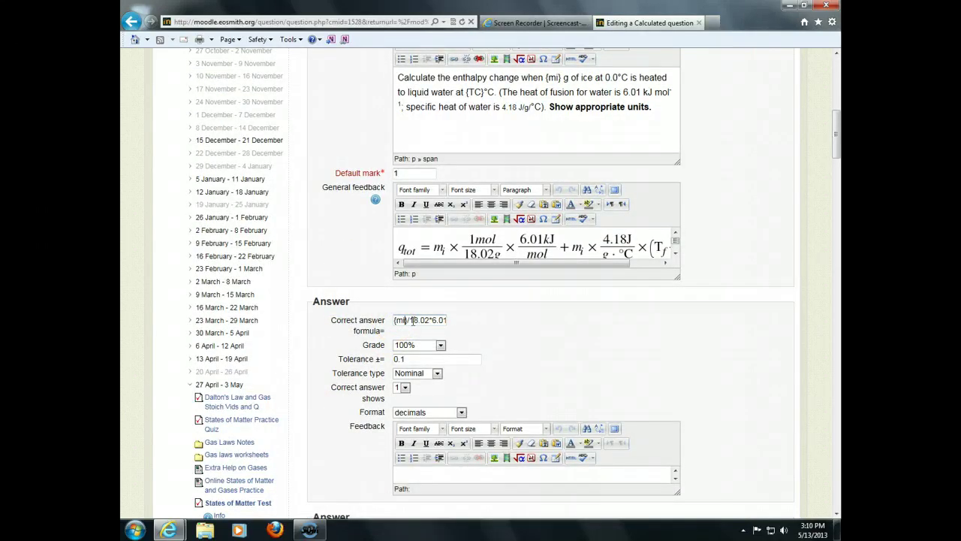
key(End)
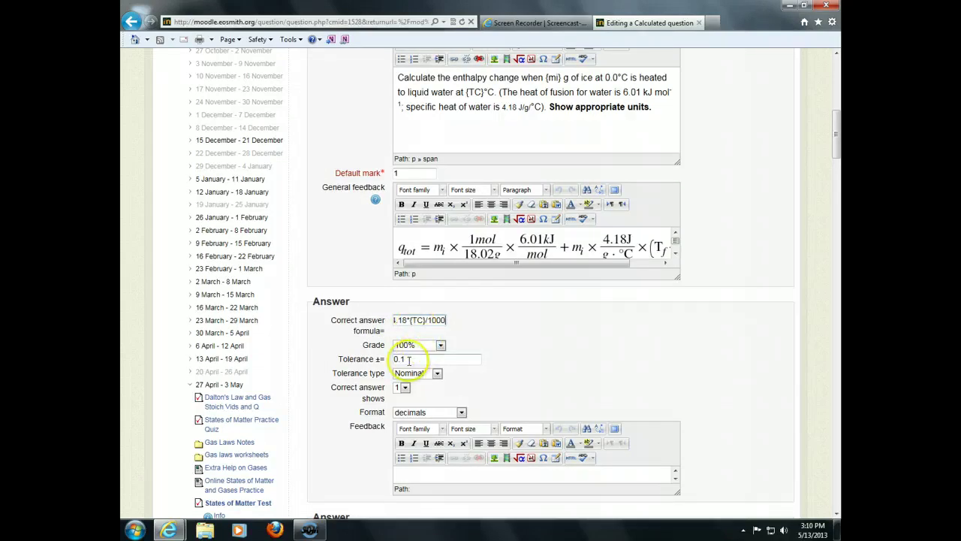
click(408, 359)
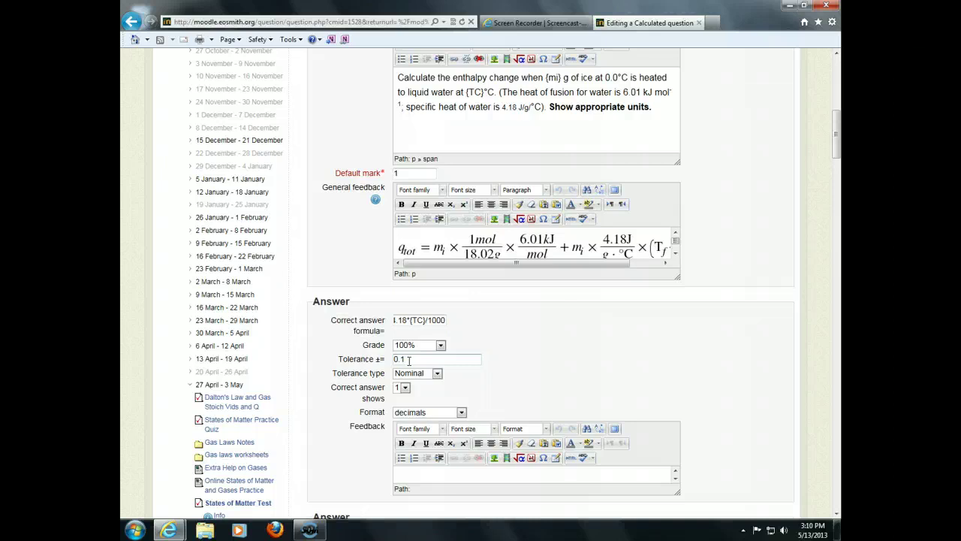
- Inspect the second answer's formula and the 90% answer's formula and its tolerance of 1
scroll(322, 383, down, 5)
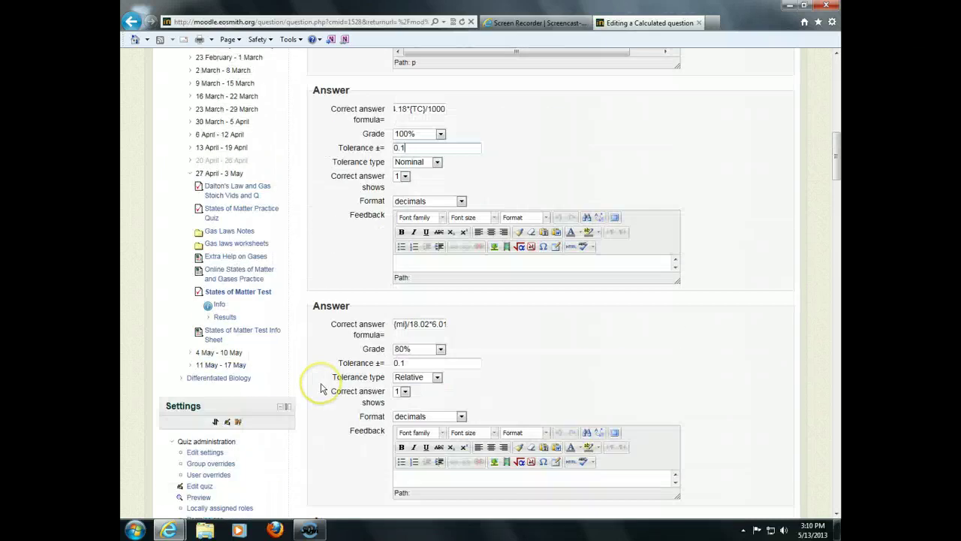
click(418, 324)
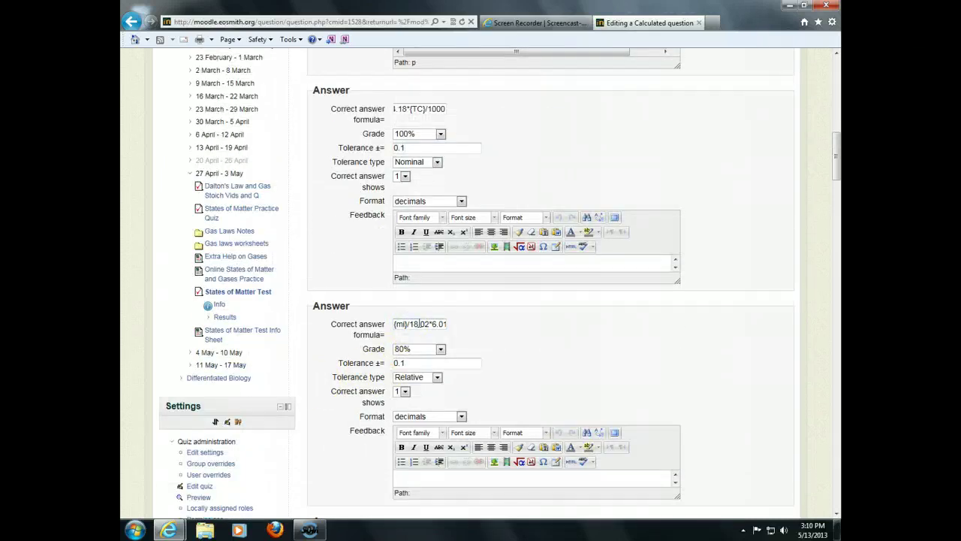
key(Right)
key(Right)
key(Right)
key(Right)
key(Right)
key(Right)
key(Right)
key(Right)
key(Right)
key(Right)
key(Right)
key(Right)
key(Right)
key(Right)
key(Right)
scroll(364, 394, down, 5)
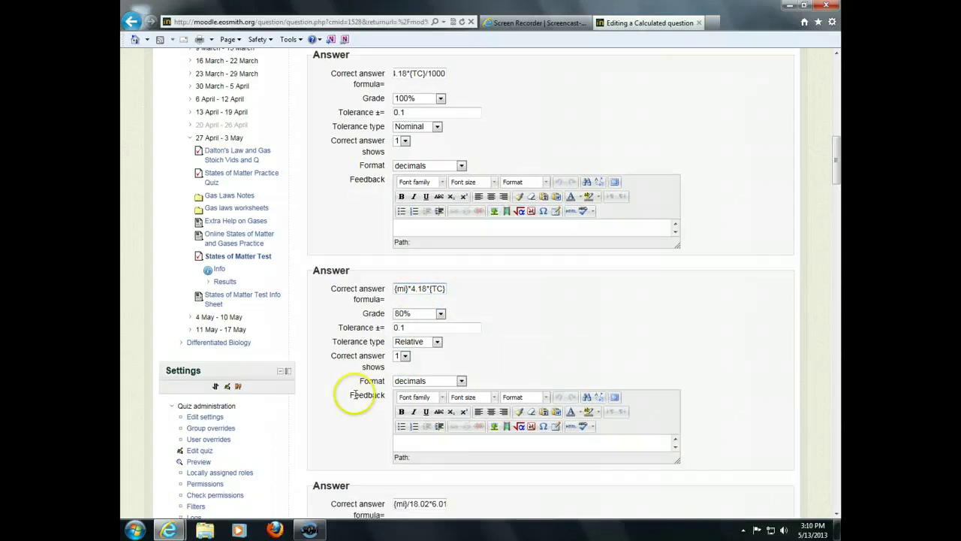
click(412, 257)
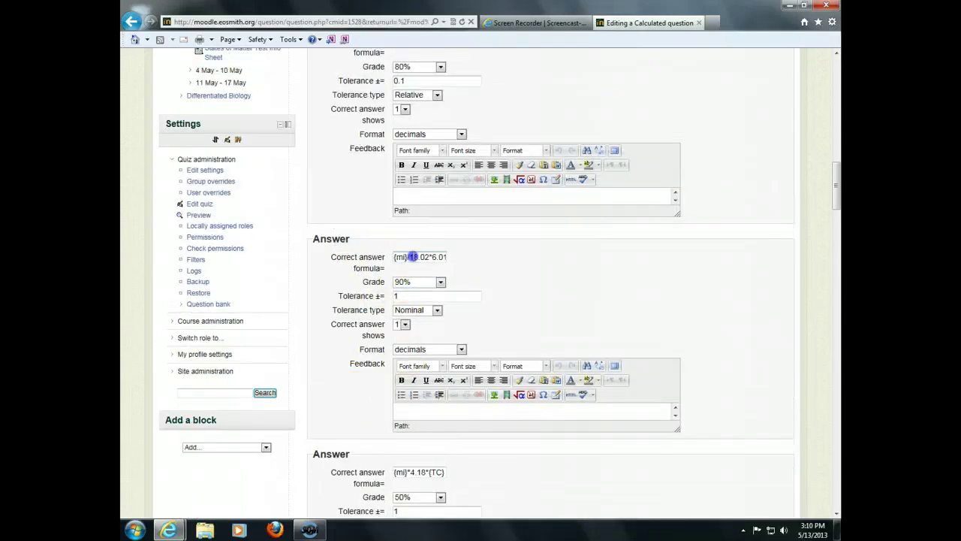
click(430, 257)
click(405, 296)
click(406, 296)
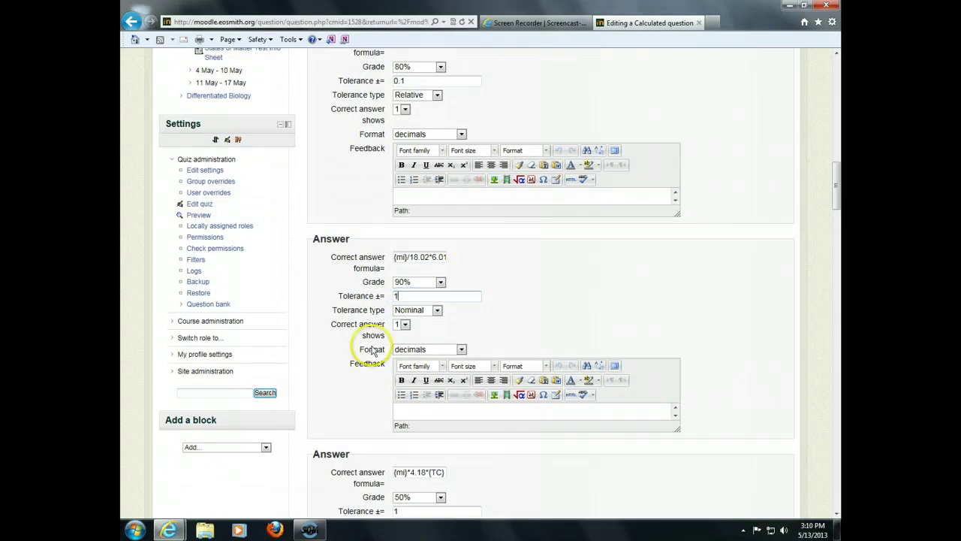
- Inspect the formulas of the two 50% answers
scroll(372, 346, down, 3)
click(420, 330)
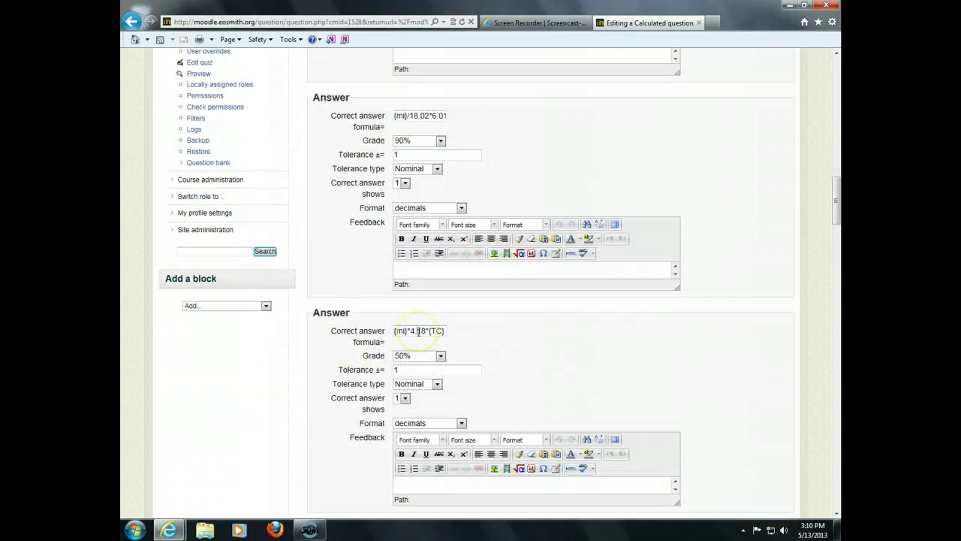
click(418, 331)
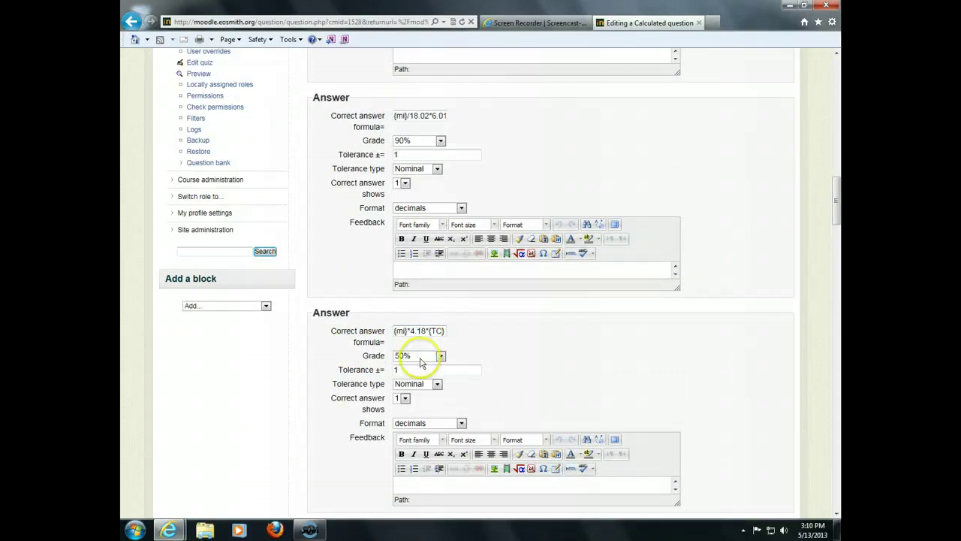
scroll(346, 394, down, 4)
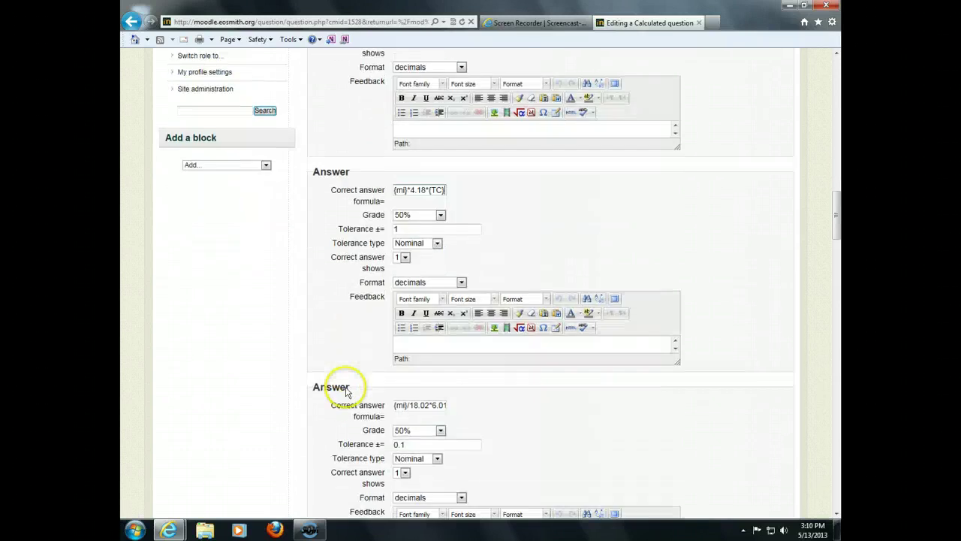
click(418, 405)
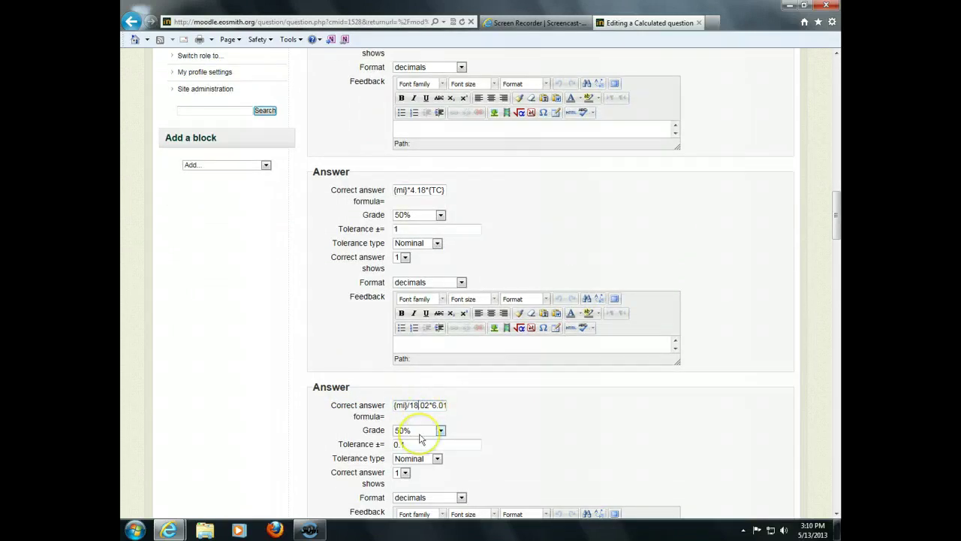
triple_click(425, 405)
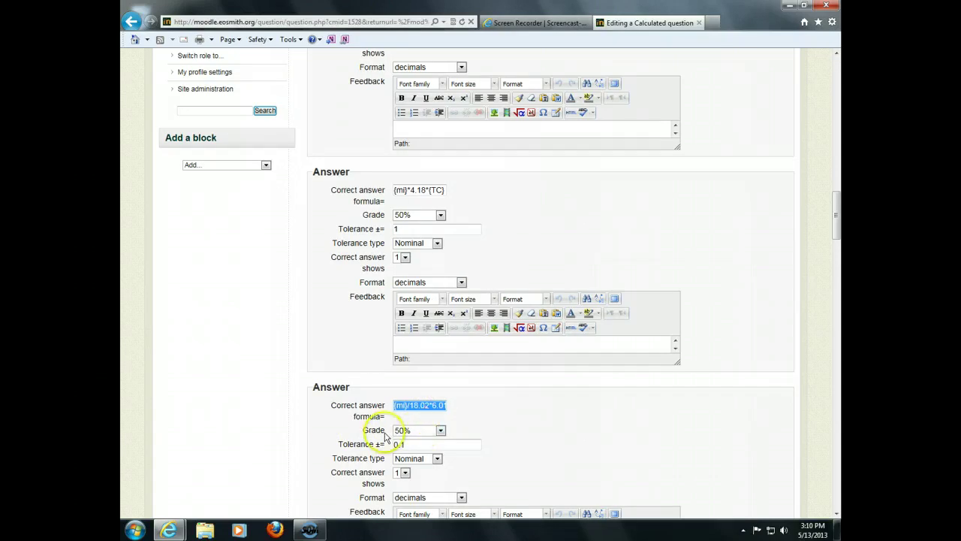
- Cancel the Heating curve question editor without saving changes
scroll(323, 415, down, 3)
scroll(323, 415, down, 20)
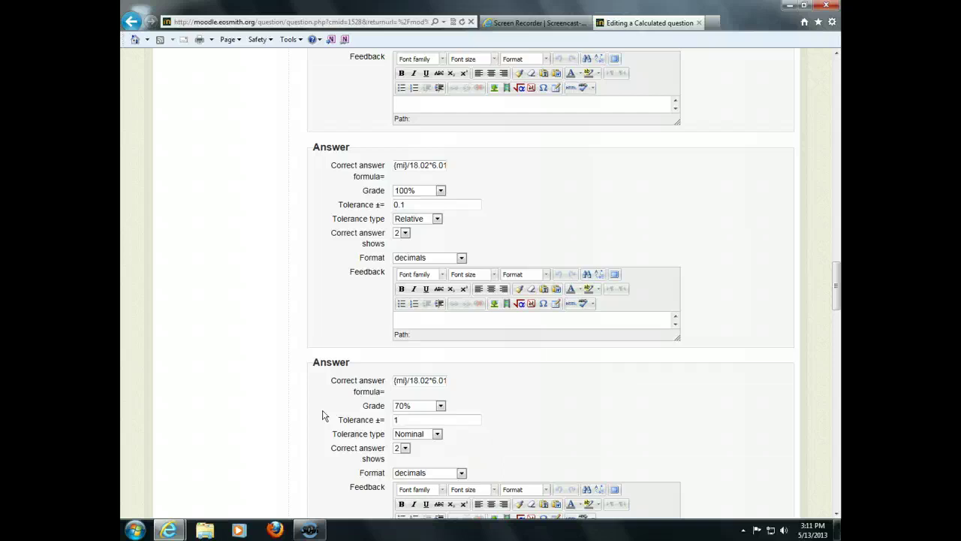
scroll(323, 415, down, 20)
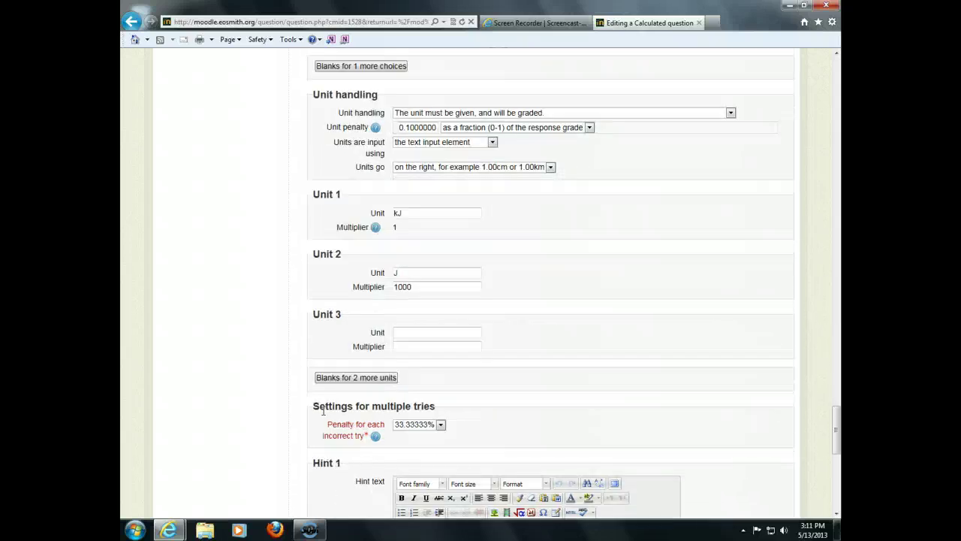
click(429, 381)
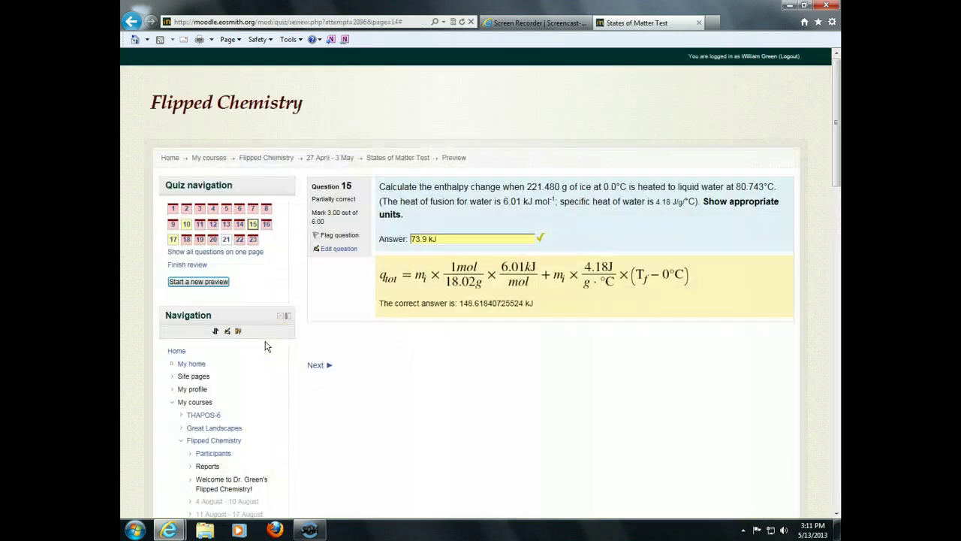
- Collapse Flipped Chemistry and expand Differentiated Biology's 3 May - 9 May week in Navigation
click(255, 333)
click(182, 440)
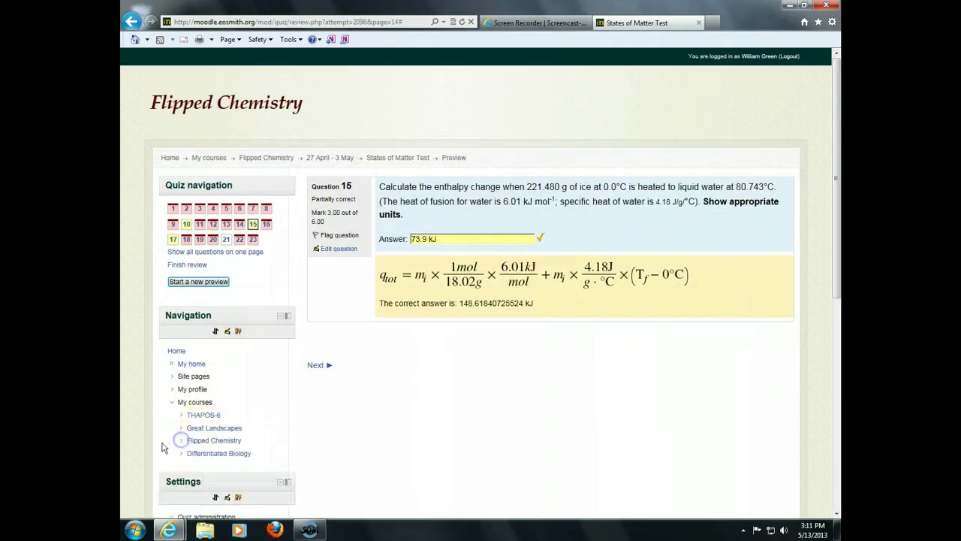
scroll(180, 420, down, 2)
click(181, 312)
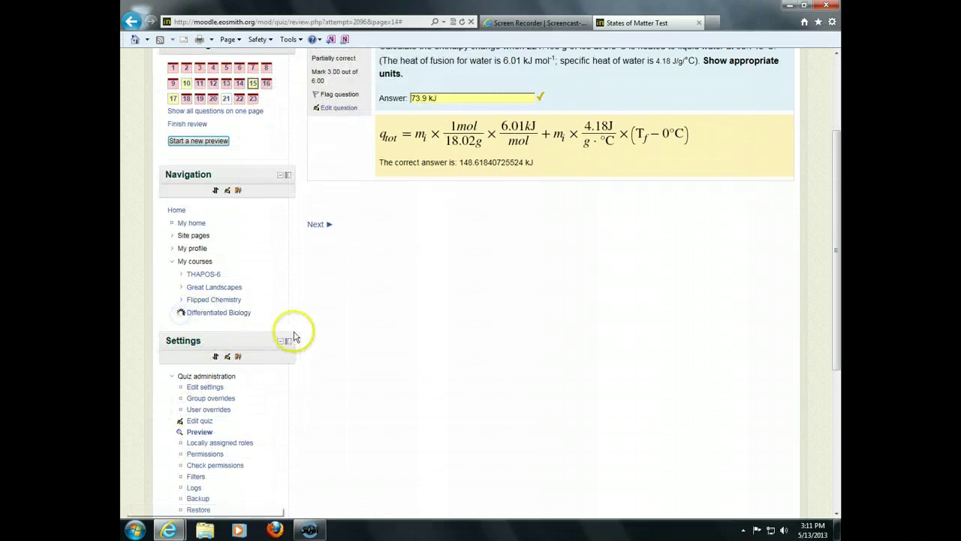
scroll(273, 408, down, 8)
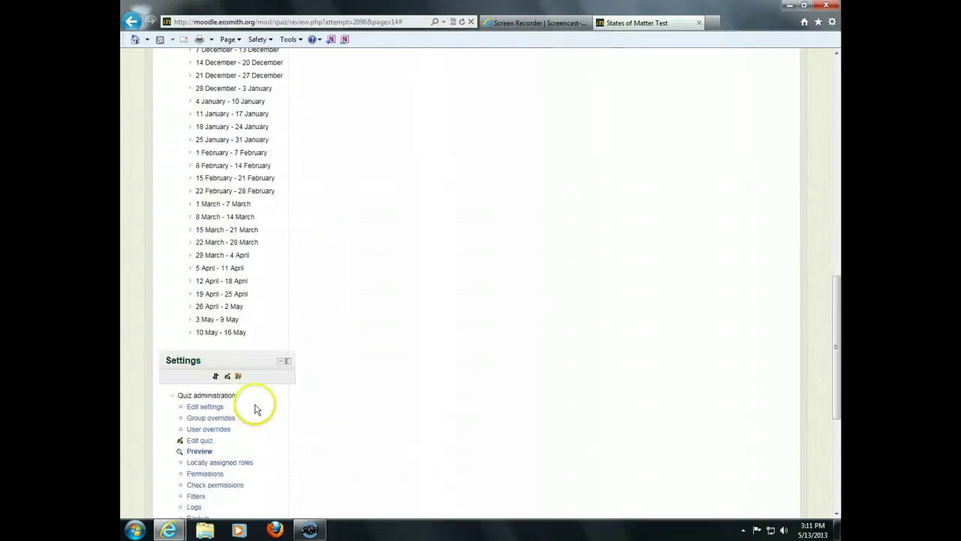
click(192, 319)
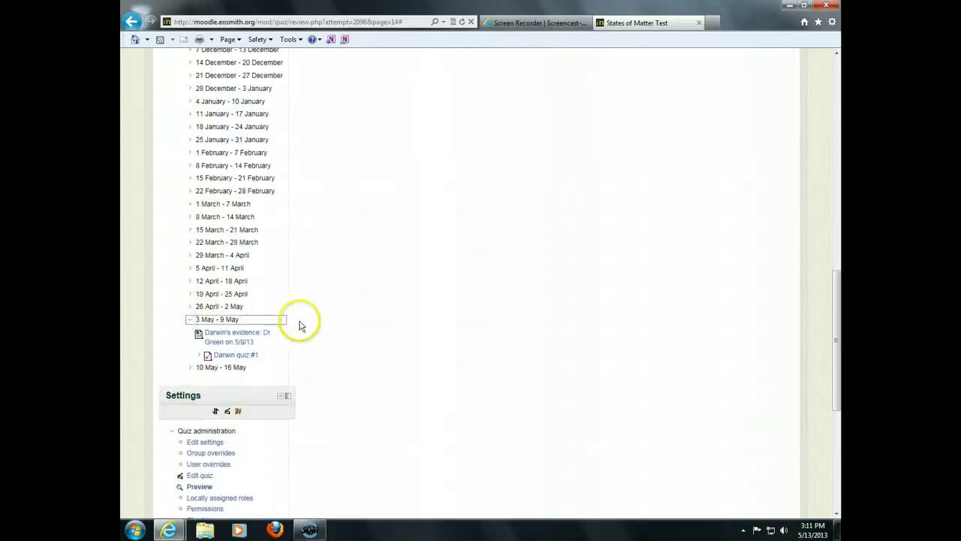
- Open Darwin quiz #1 and go to its editing page
click(237, 356)
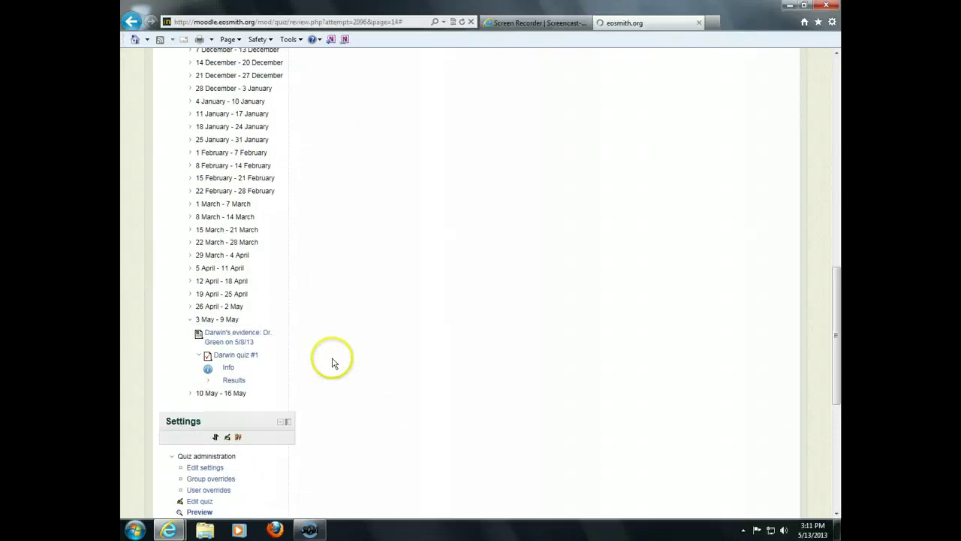
scroll(183, 423, down, 7)
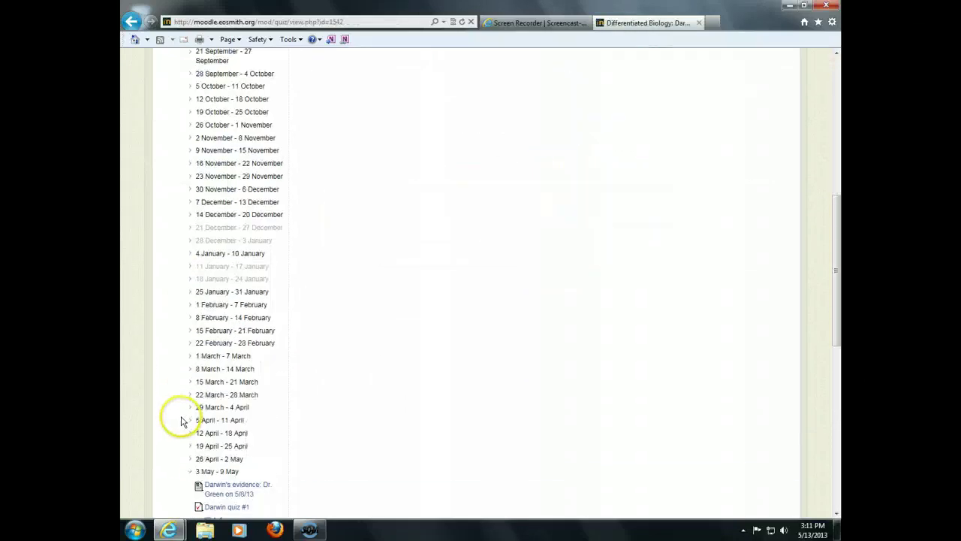
scroll(181, 421, down, 5)
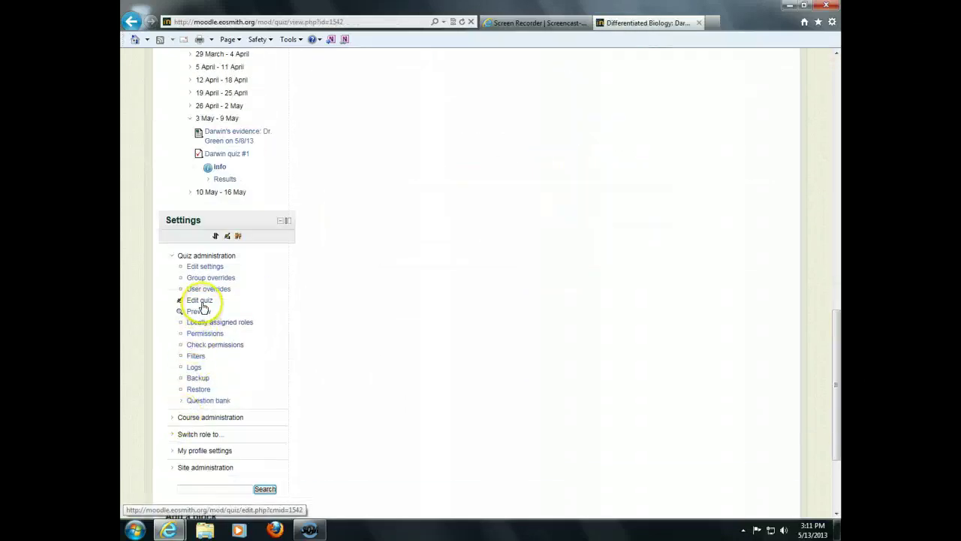
click(199, 301)
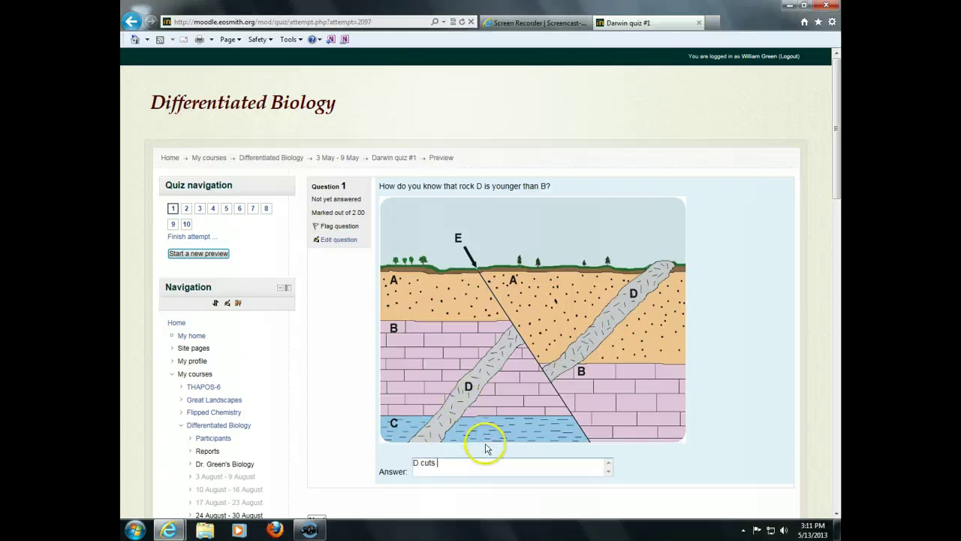
- Complete question 1's answer 'D cuts across B.' and move past the half-life question
text(across B.)
scroll(375, 495, down, 2)
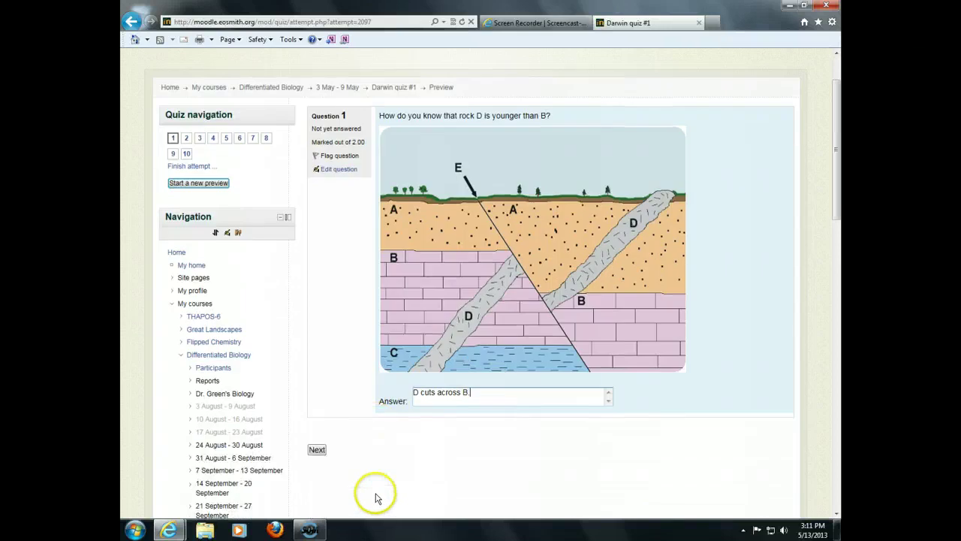
click(317, 449)
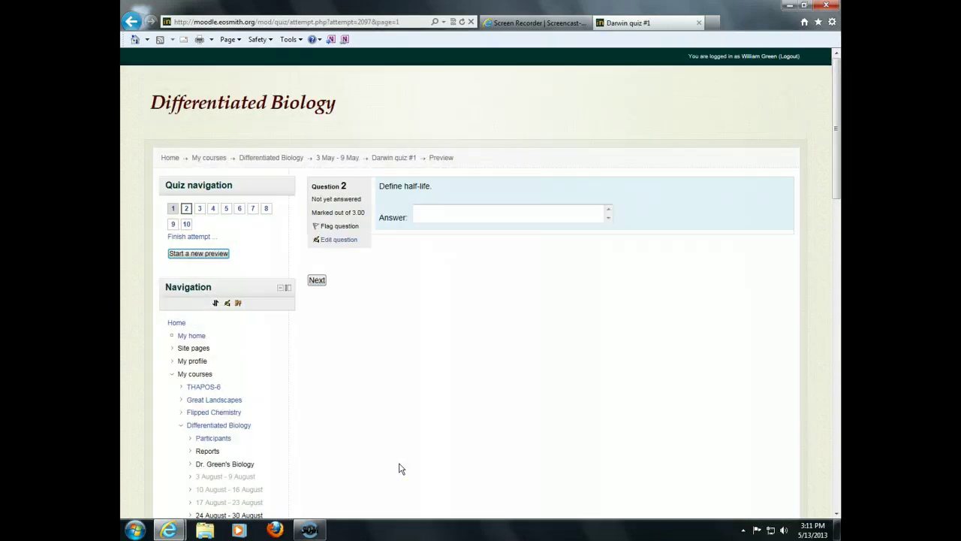
click(438, 216)
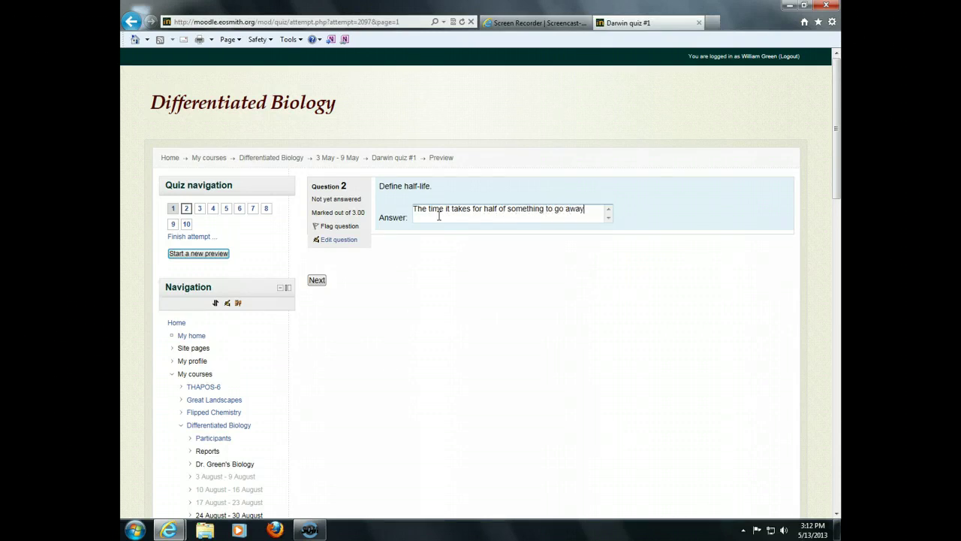
click(317, 281)
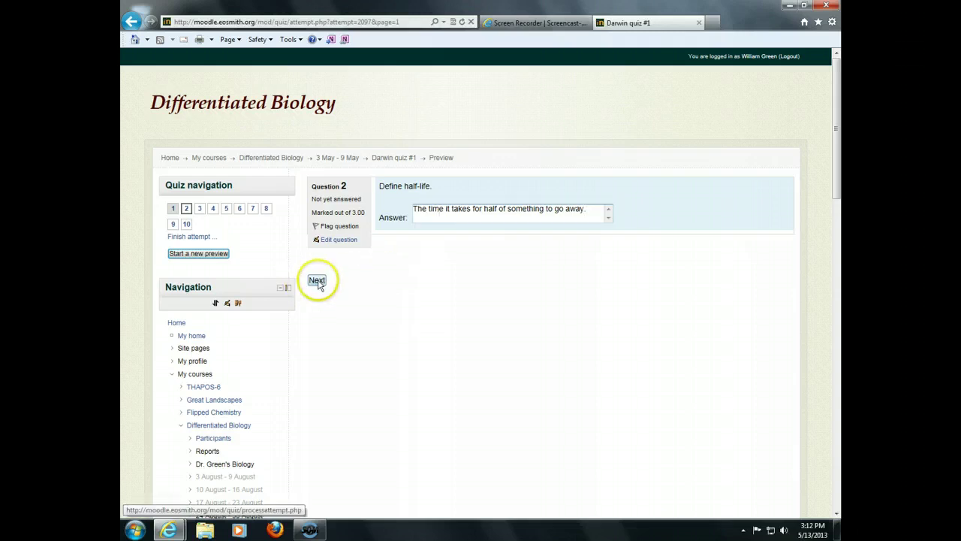
- Choose 5770 years as the answer, then jump ahead to question 10
click(434, 225)
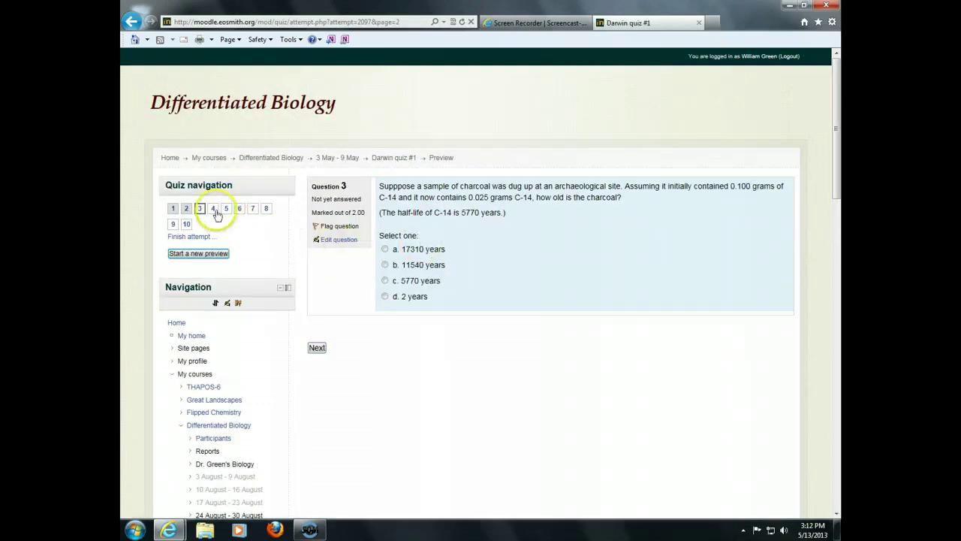
click(384, 280)
click(317, 347)
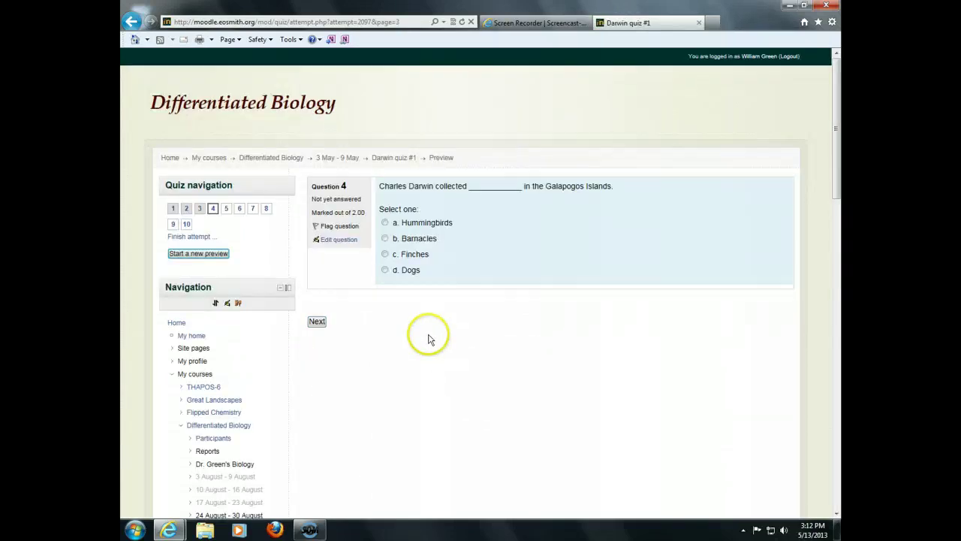
click(189, 238)
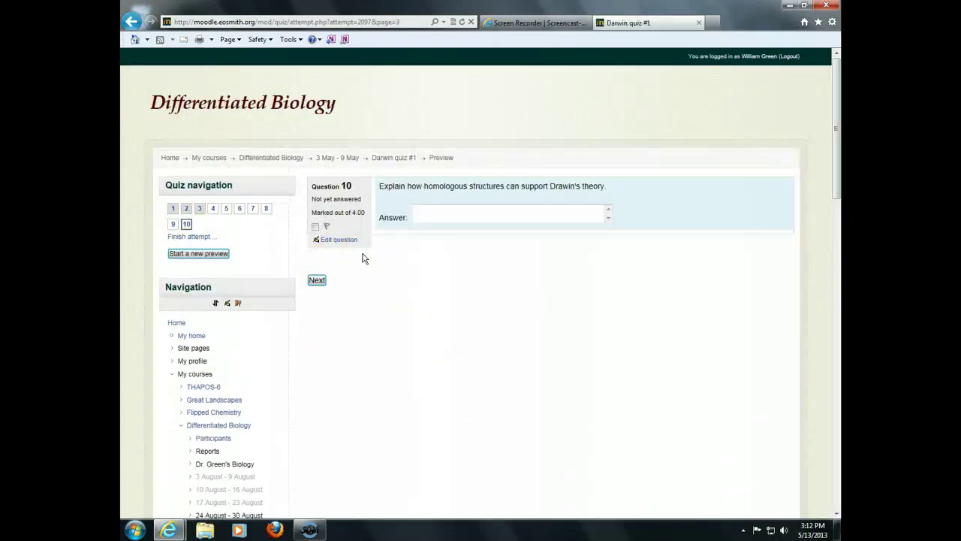
click(445, 212)
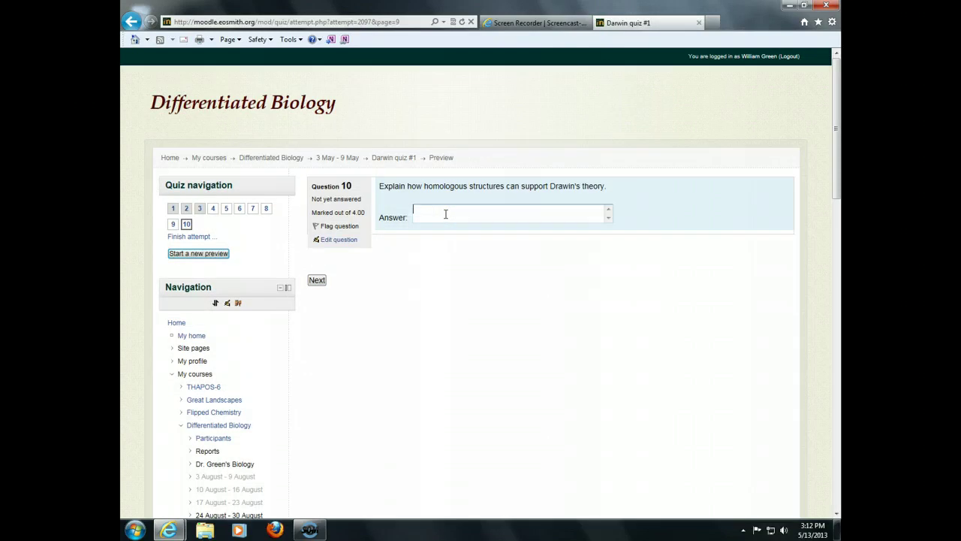
- Answer question 9 with 'Fossils, genetics, and hologous structures.' and view the attempt summary
click(174, 225)
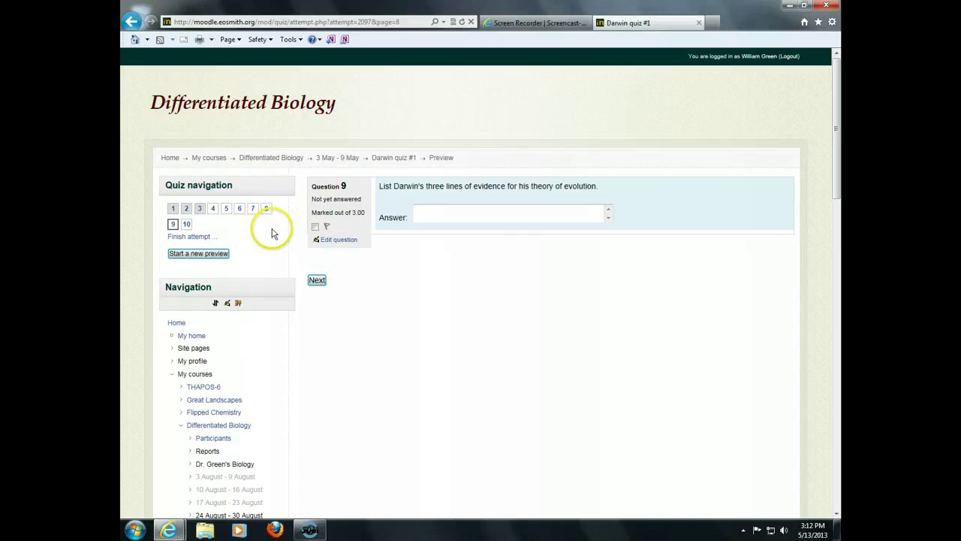
click(443, 216)
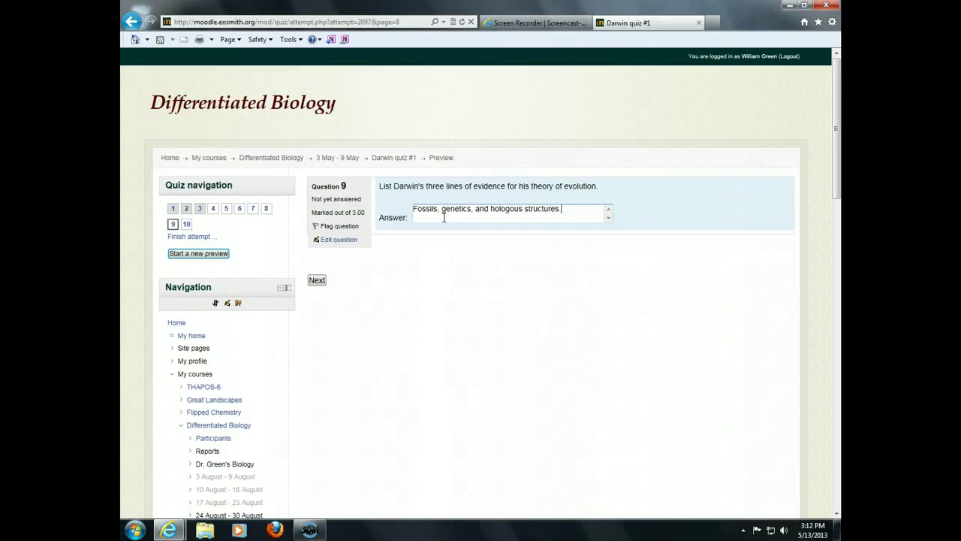
click(316, 280)
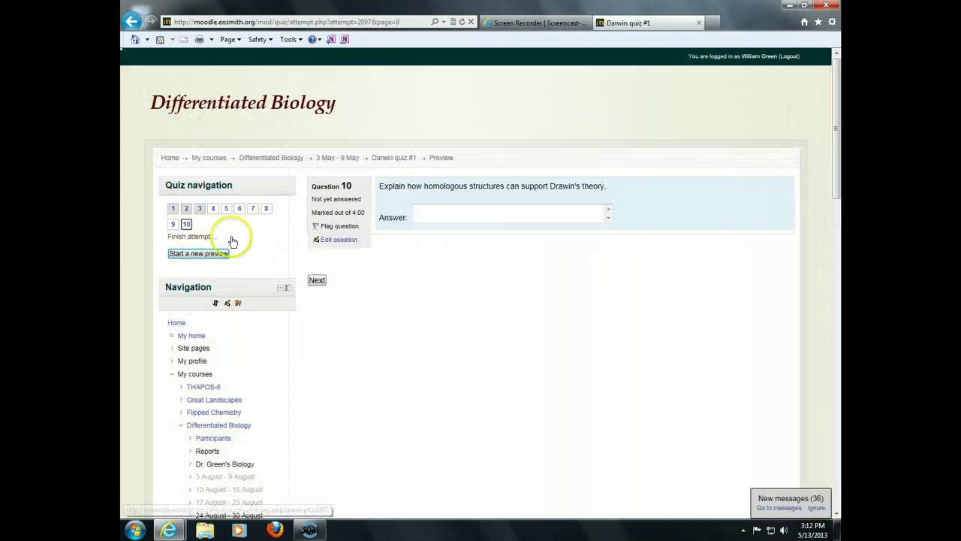
click(207, 238)
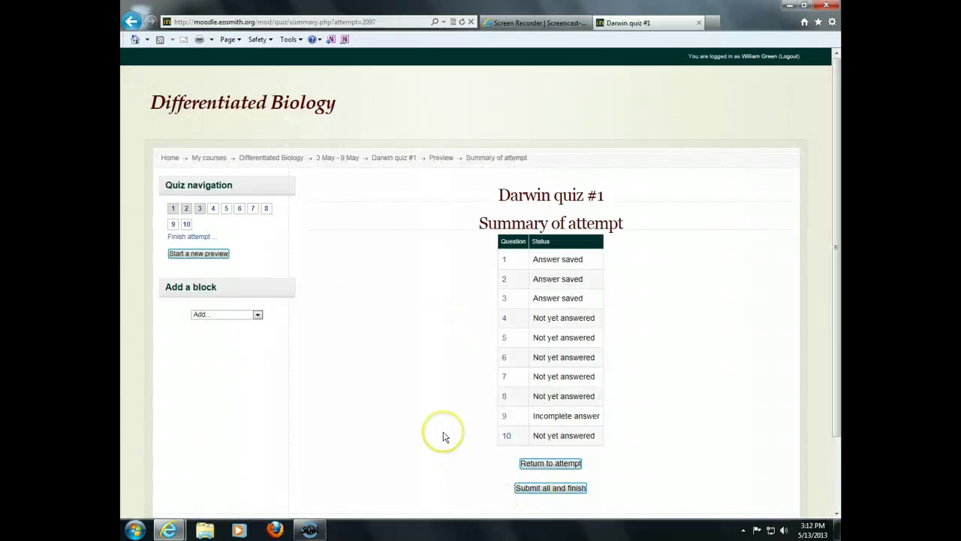
- Submit the Darwin quiz #1 attempt (4.50/30.00) and review question 2's 1.50/3.00 partial credit
click(549, 488)
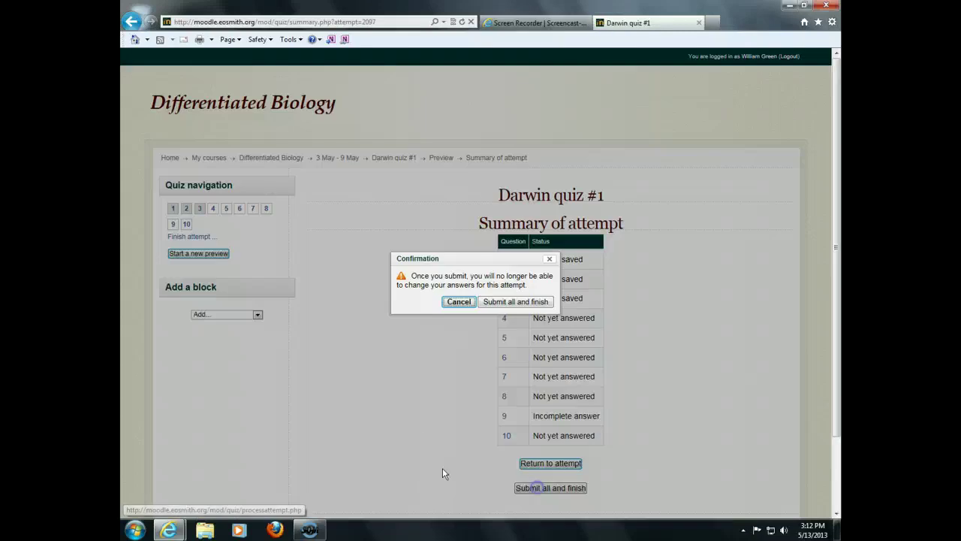
click(492, 301)
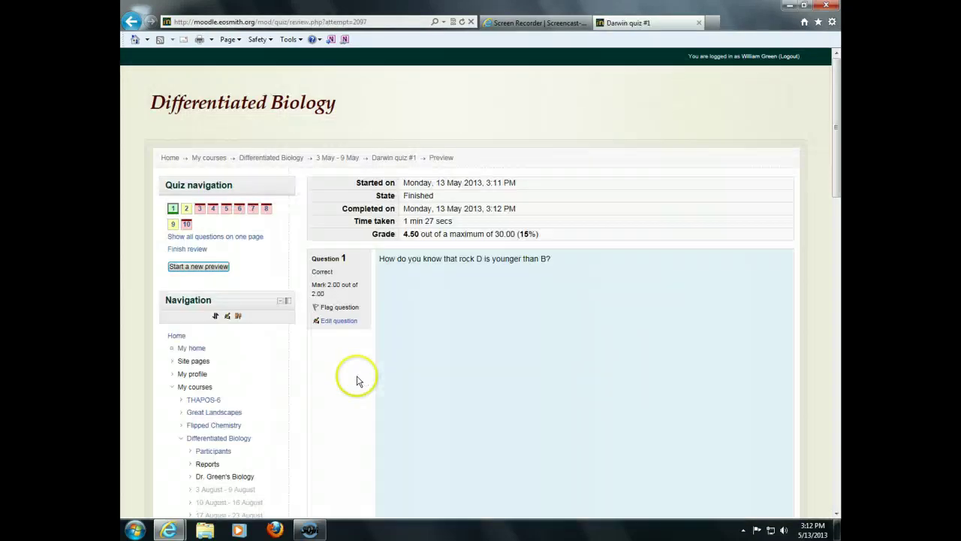
scroll(335, 400, down, 3)
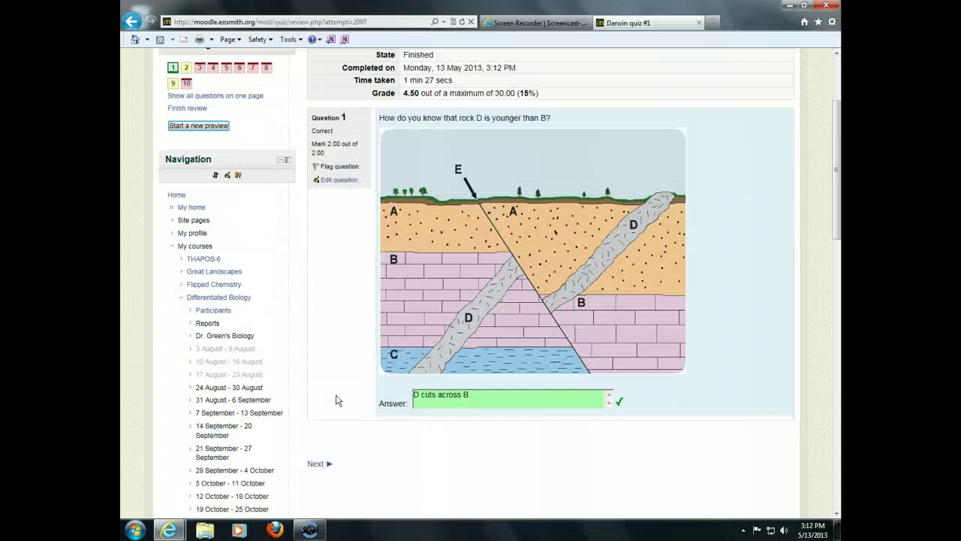
scroll(336, 400, up, 3)
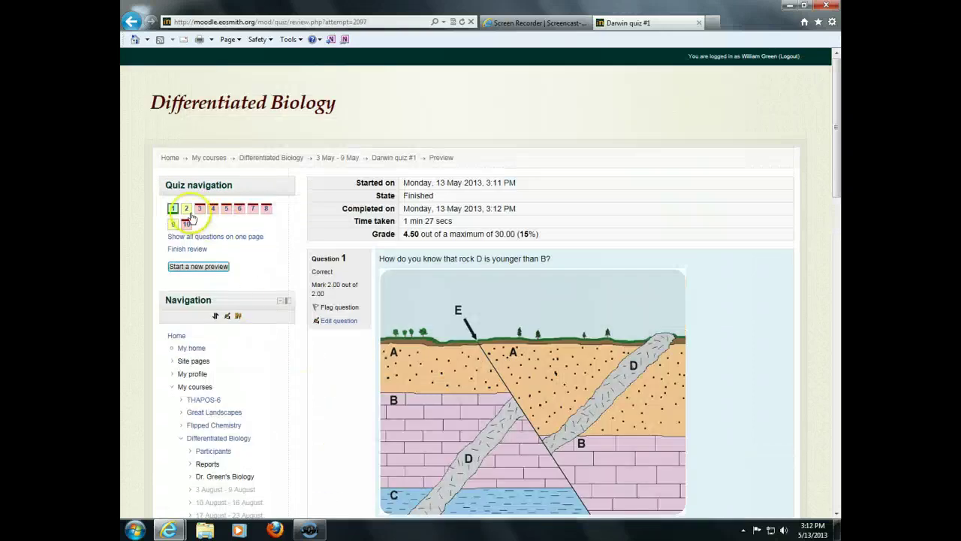
click(187, 211)
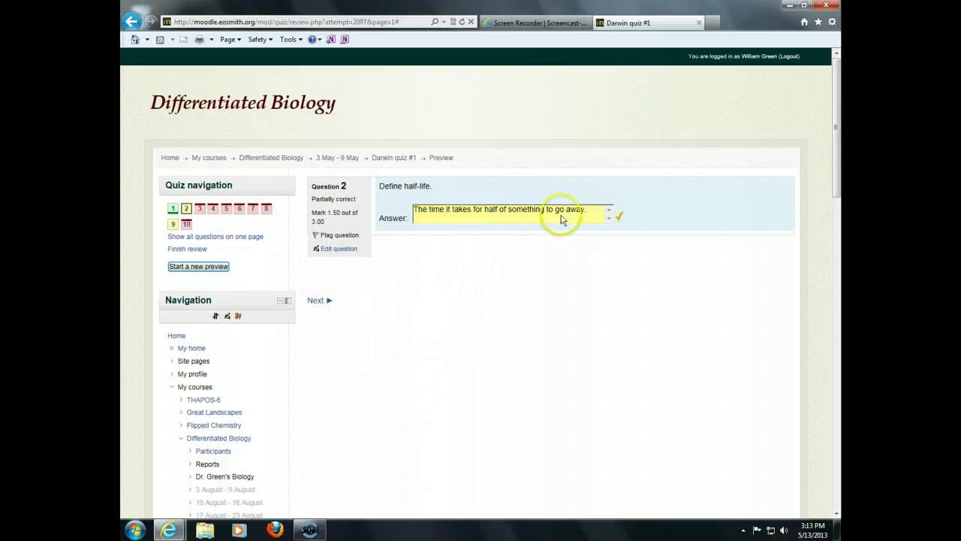
click(345, 254)
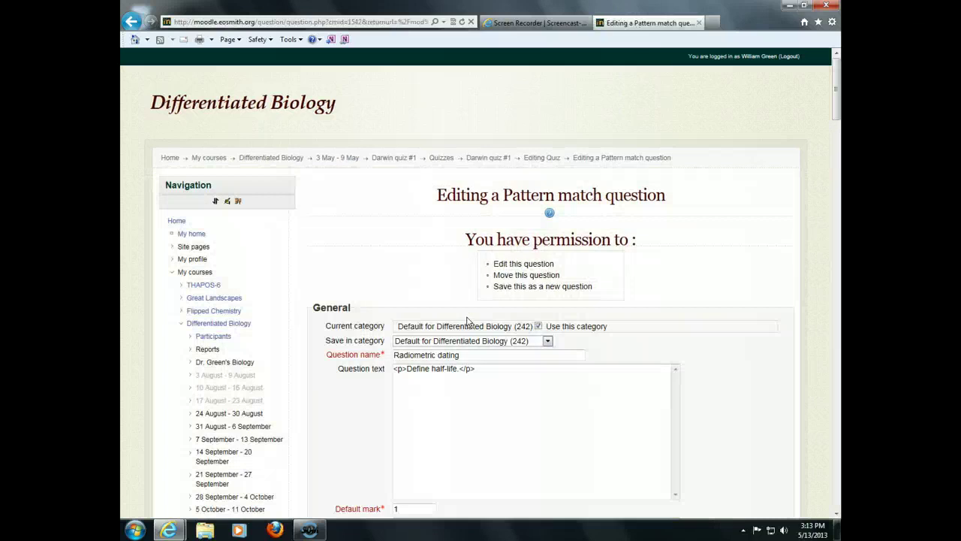
click(335, 416)
scroll(335, 416, down, 7)
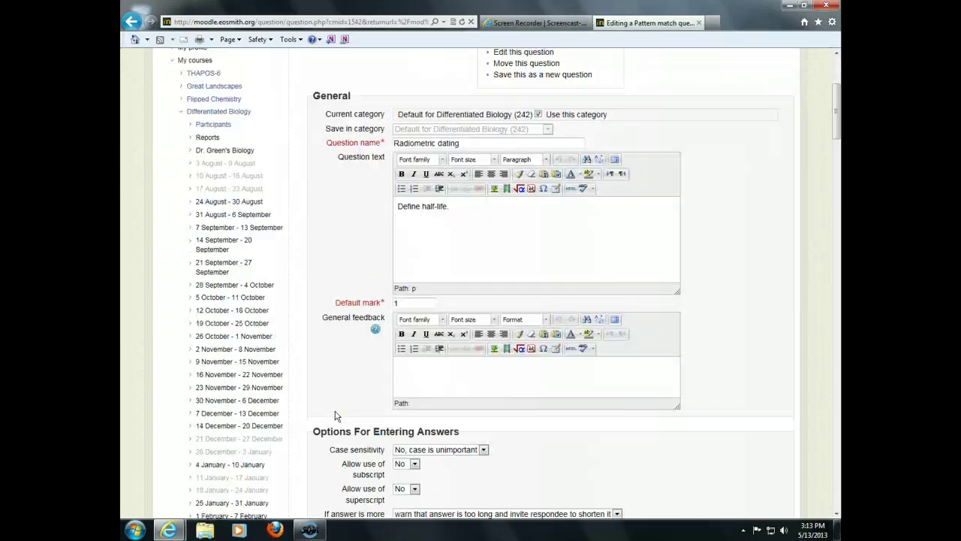
scroll(336, 416, down, 6)
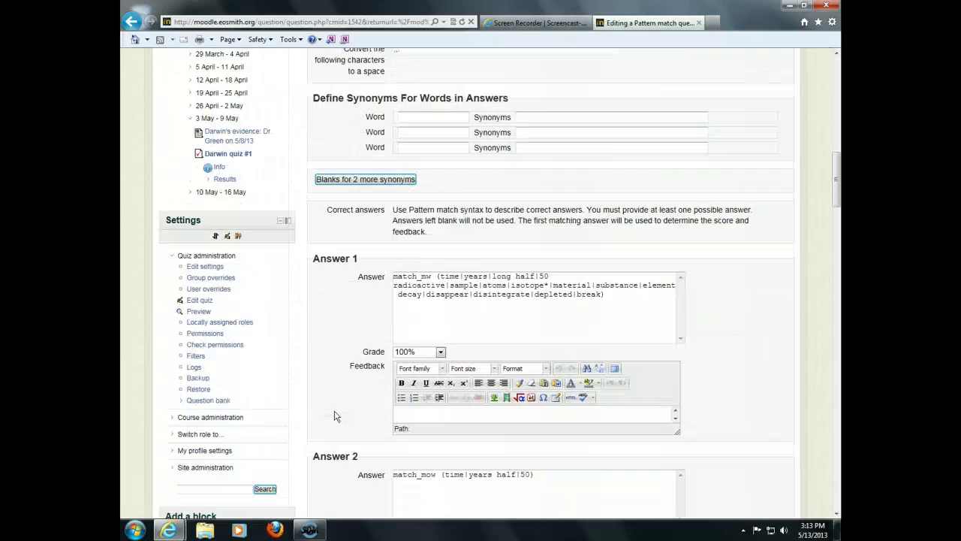
scroll(333, 414, up, 2)
click(367, 354)
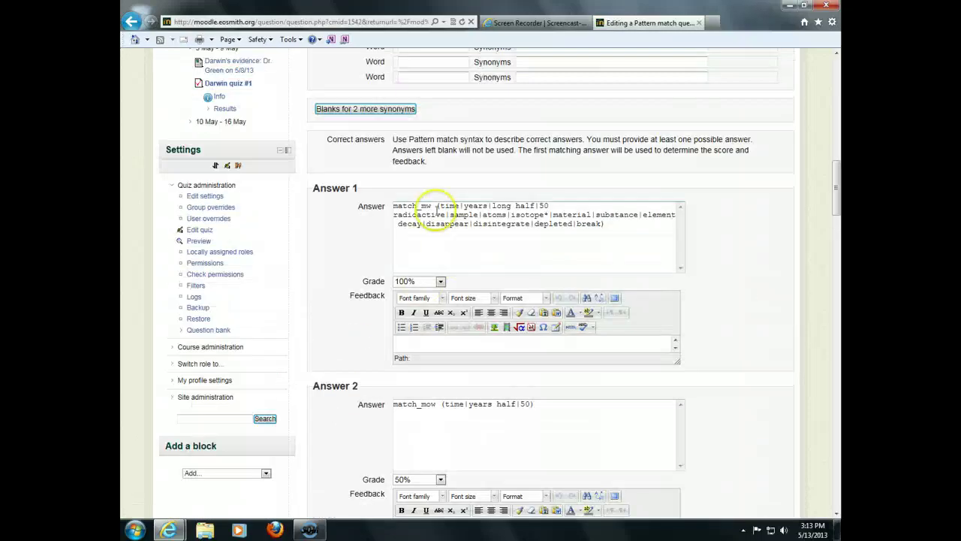
drag(630, 227, 390, 205)
click(441, 249)
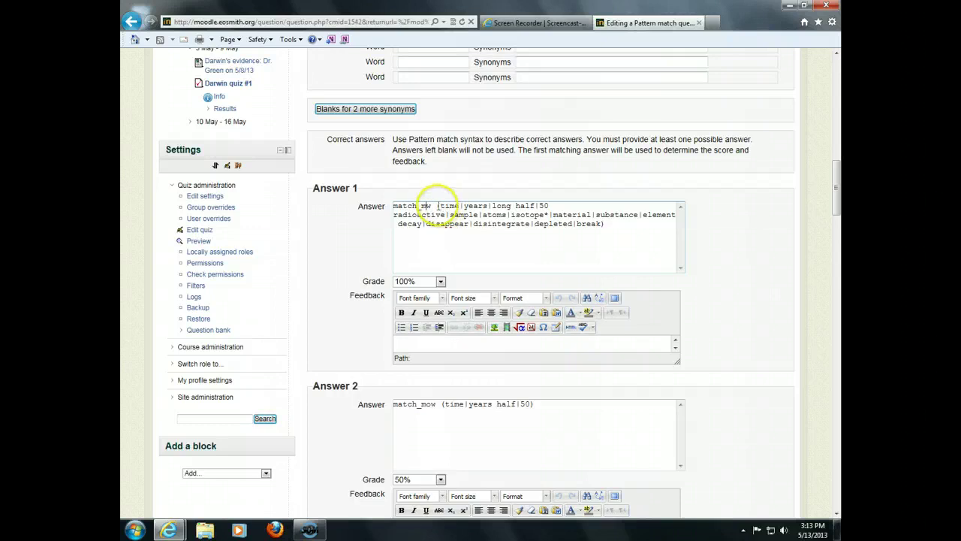
click(440, 205)
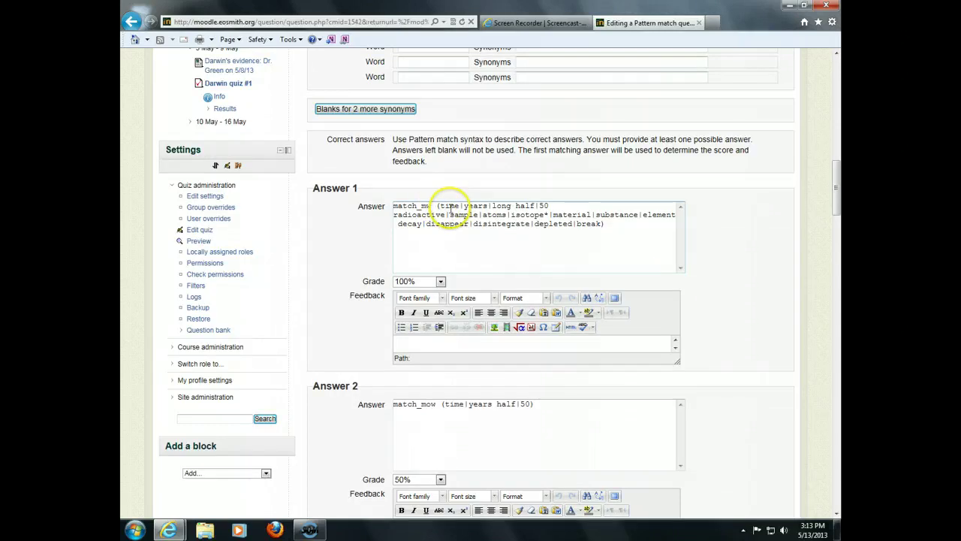
drag(512, 205, 502, 206)
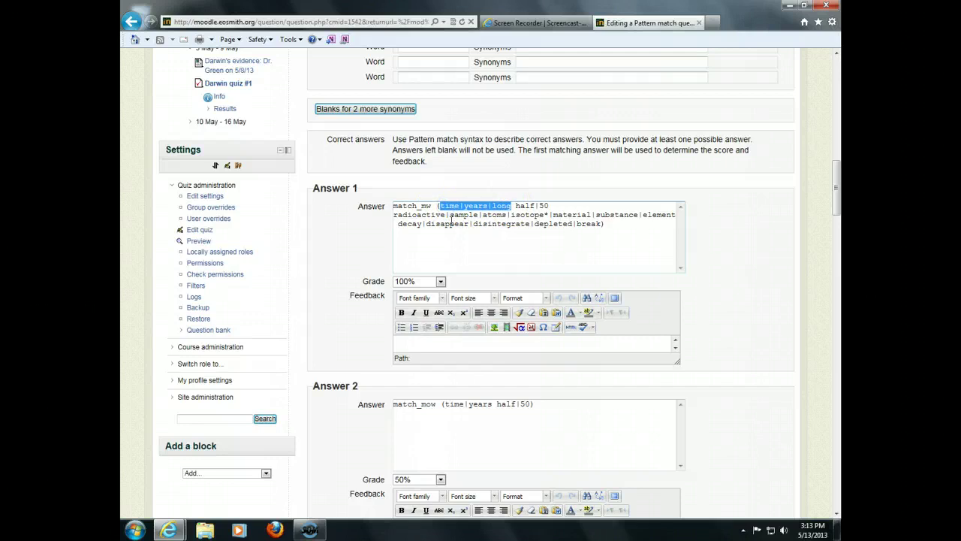
click(517, 206)
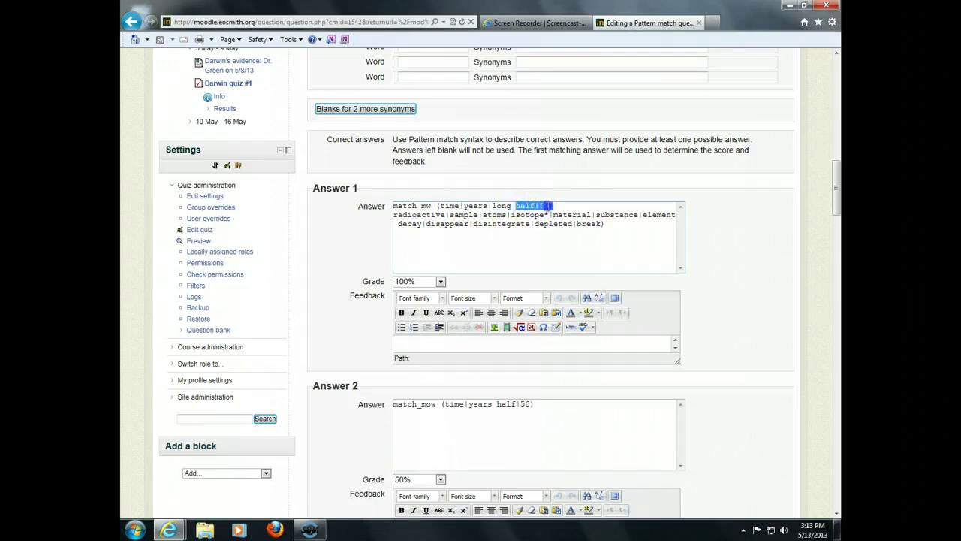
click(422, 214)
drag(393, 215, 452, 215)
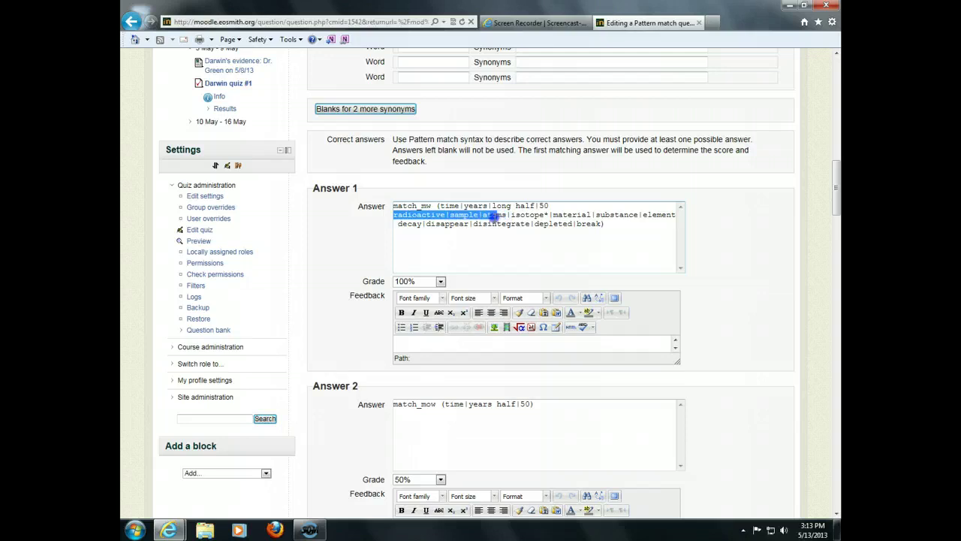
drag(476, 216, 501, 216)
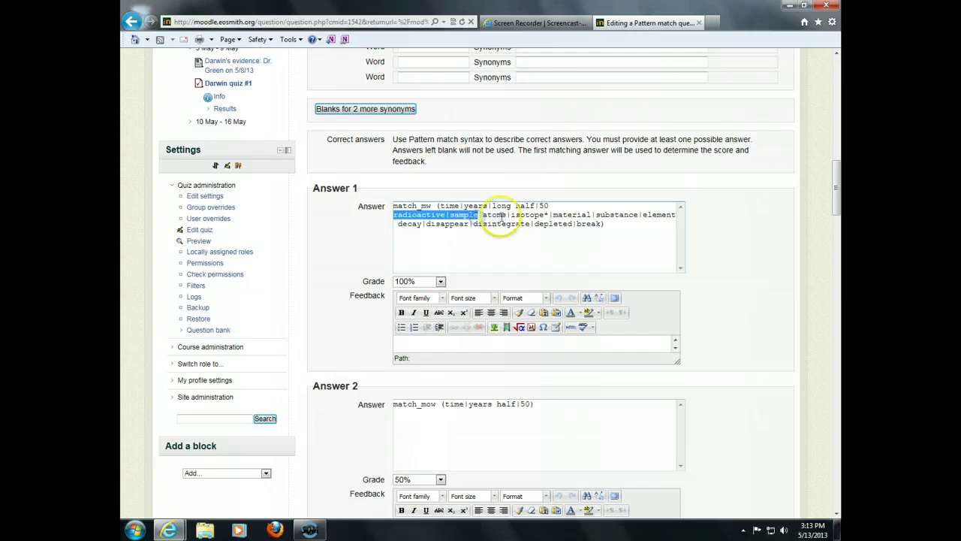
click(518, 217)
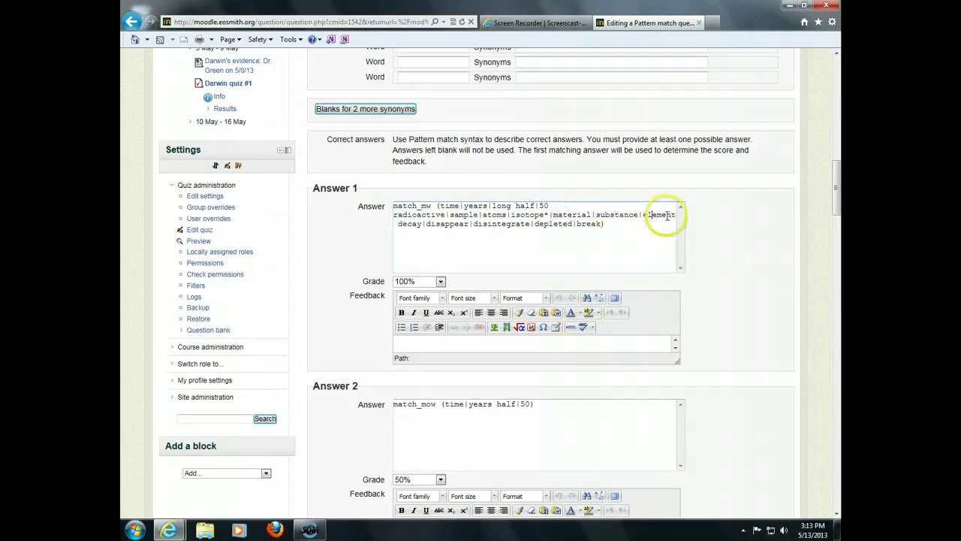
drag(680, 214, 413, 215)
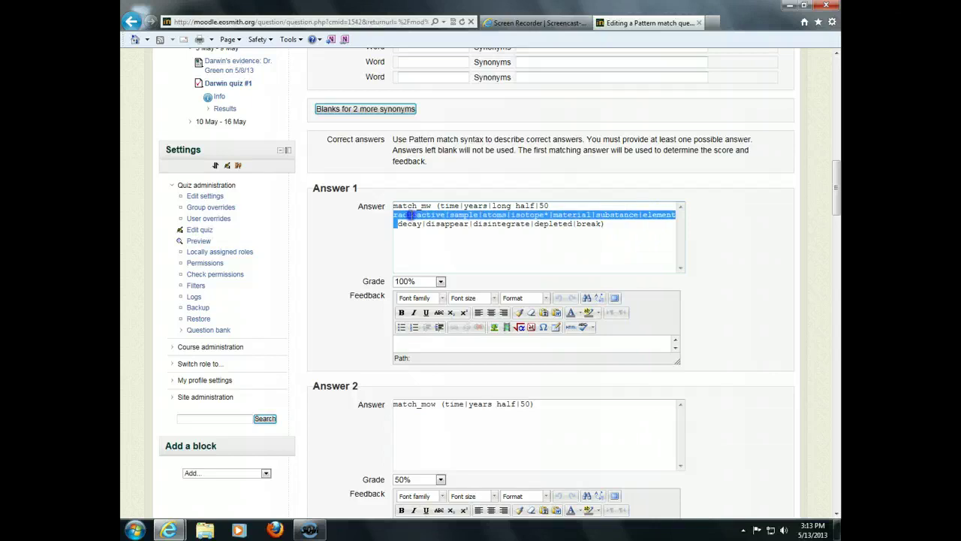
click(402, 229)
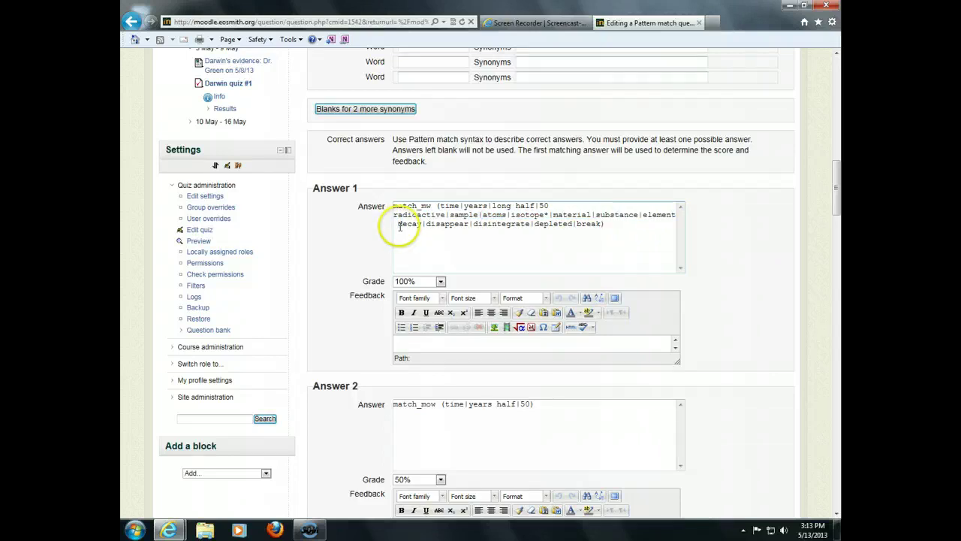
click(398, 225)
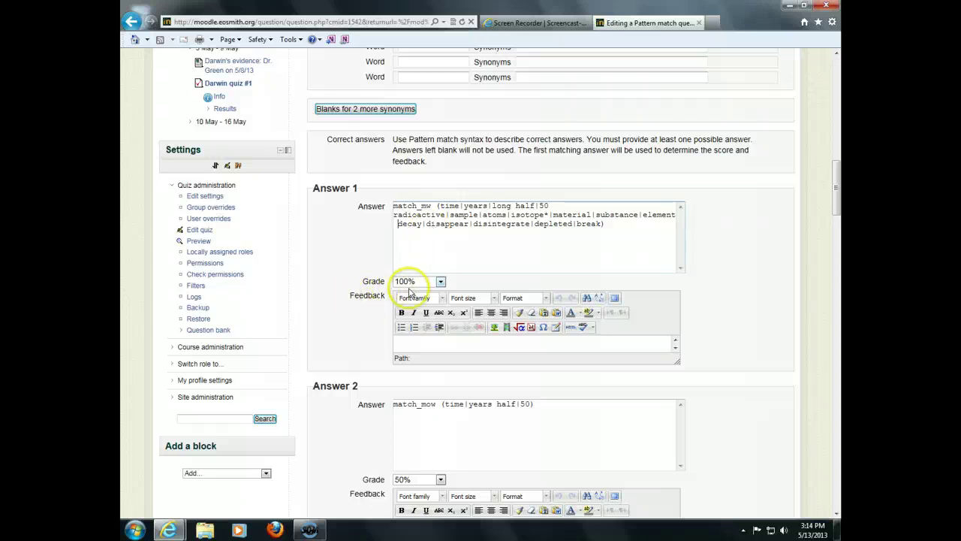
scroll(345, 355, down, 2)
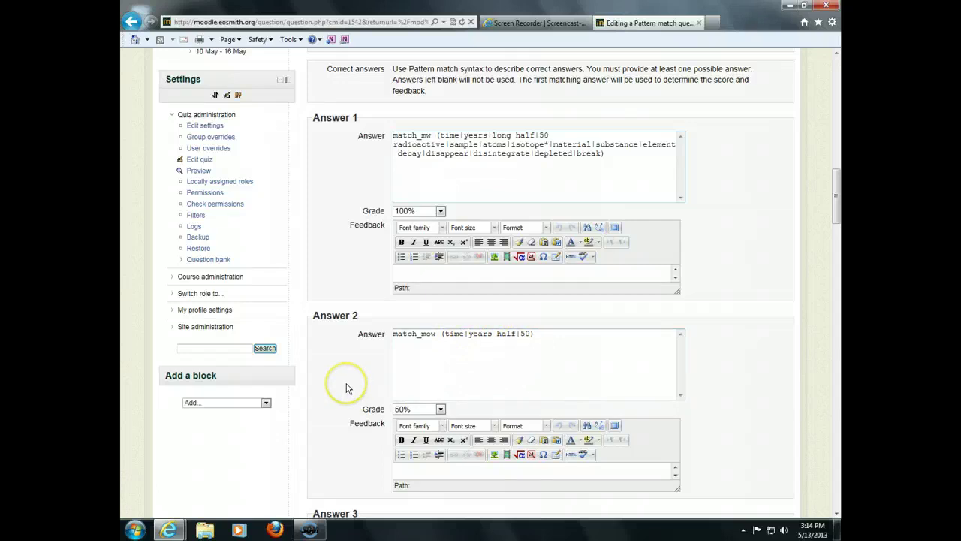
scroll(346, 389, down, 8)
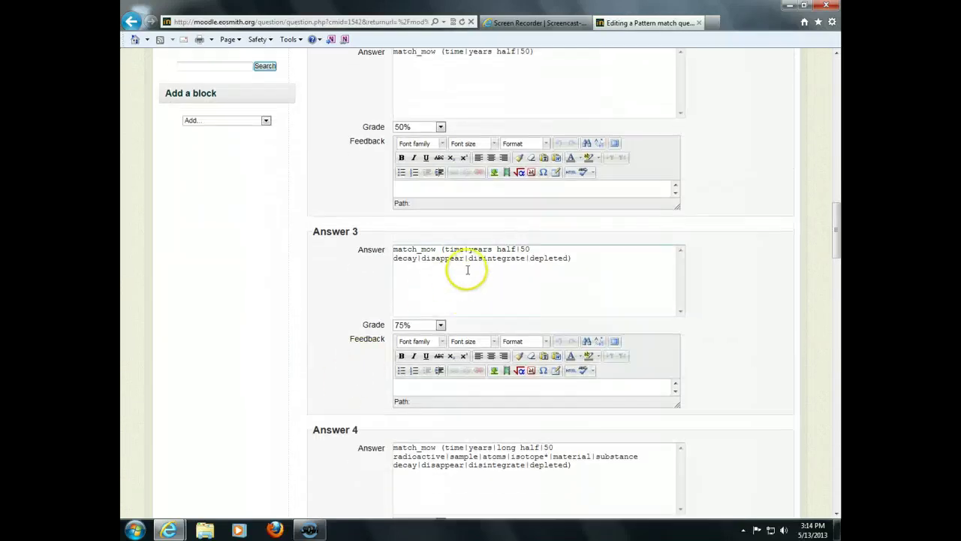
scroll(373, 385, down, 12)
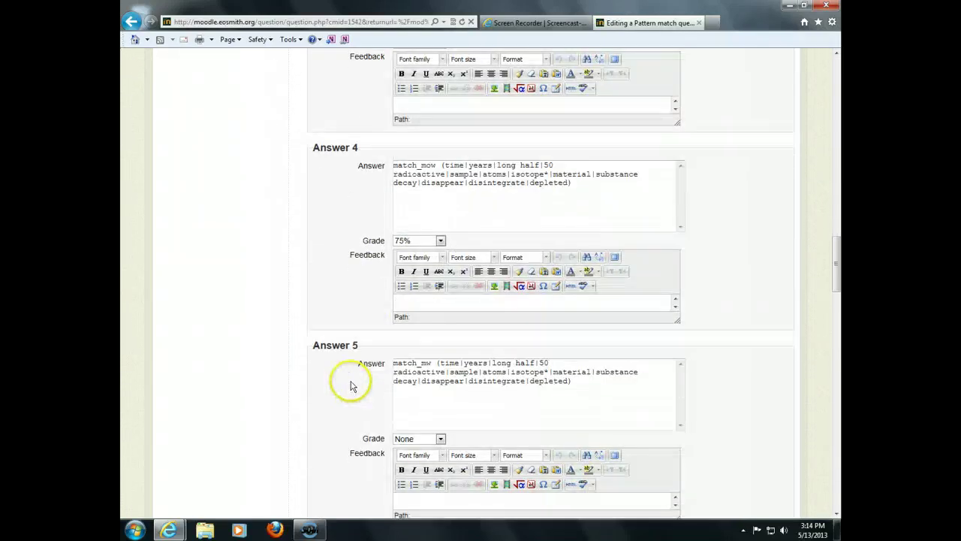
scroll(349, 385, down, 20)
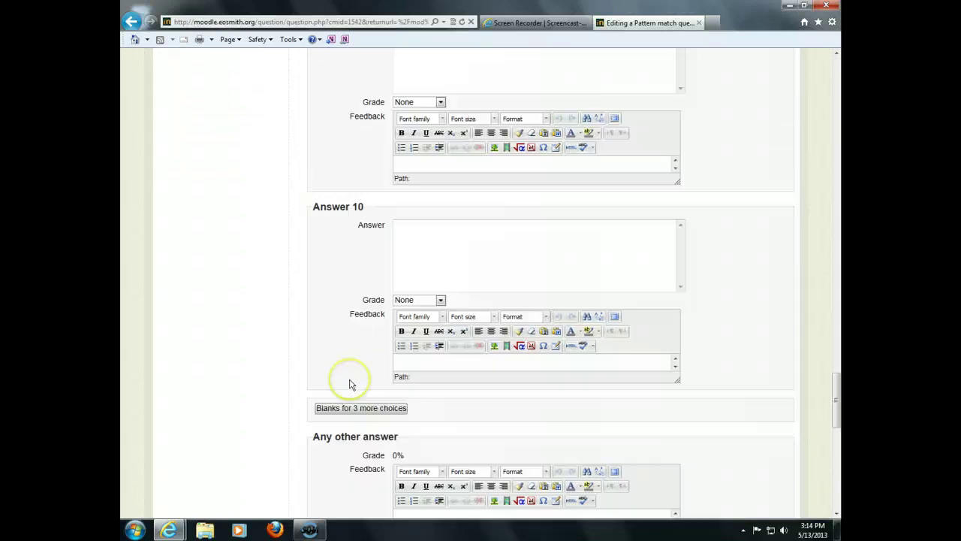
scroll(350, 385, down, 14)
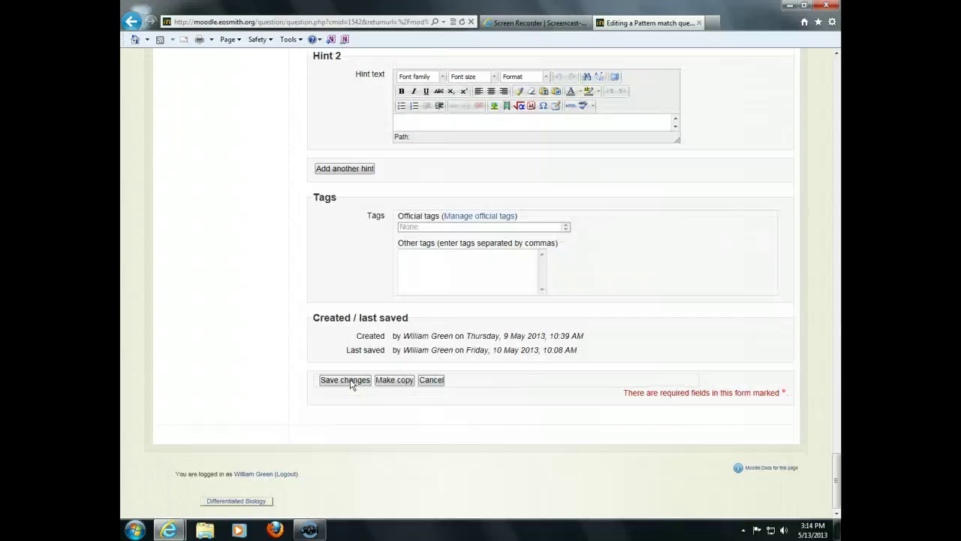
click(430, 380)
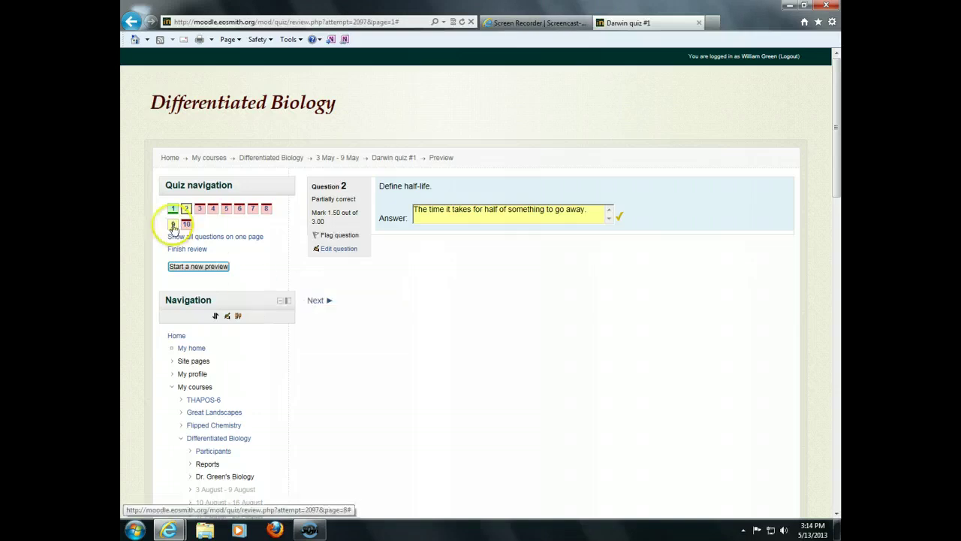
click(172, 225)
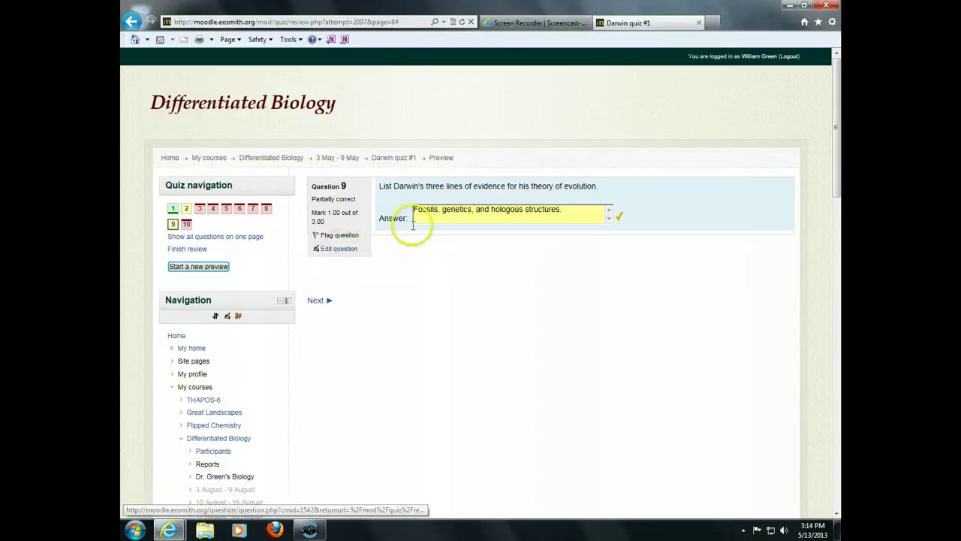
click(500, 209)
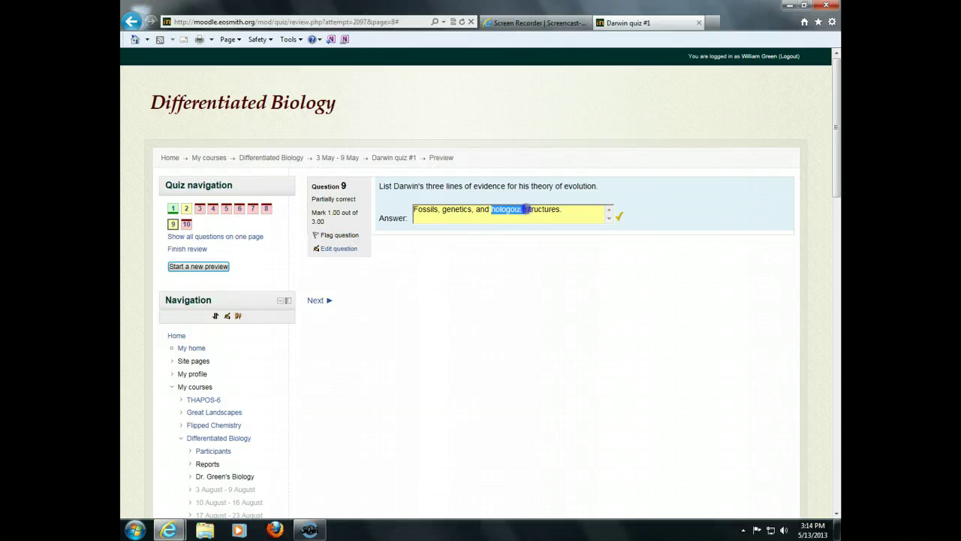
click(446, 210)
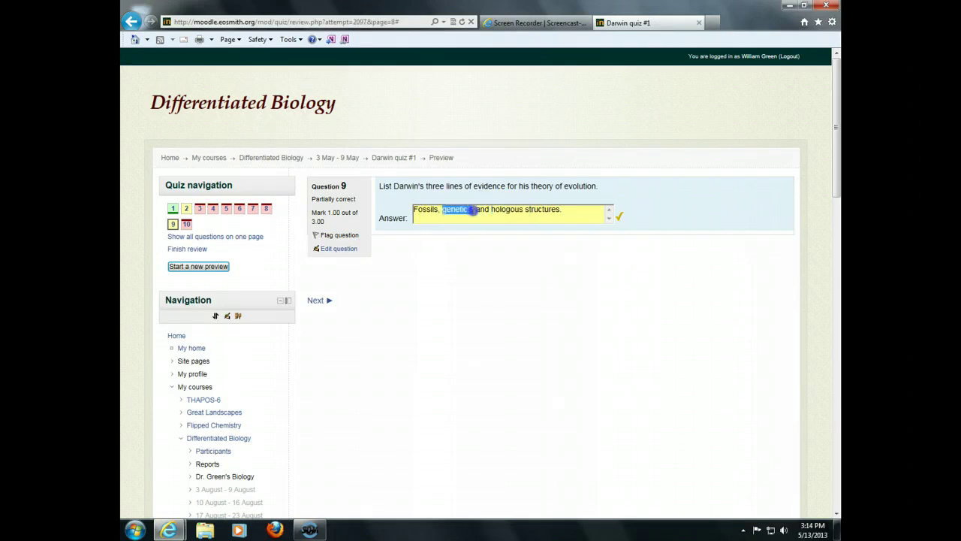
drag(473, 211, 476, 210)
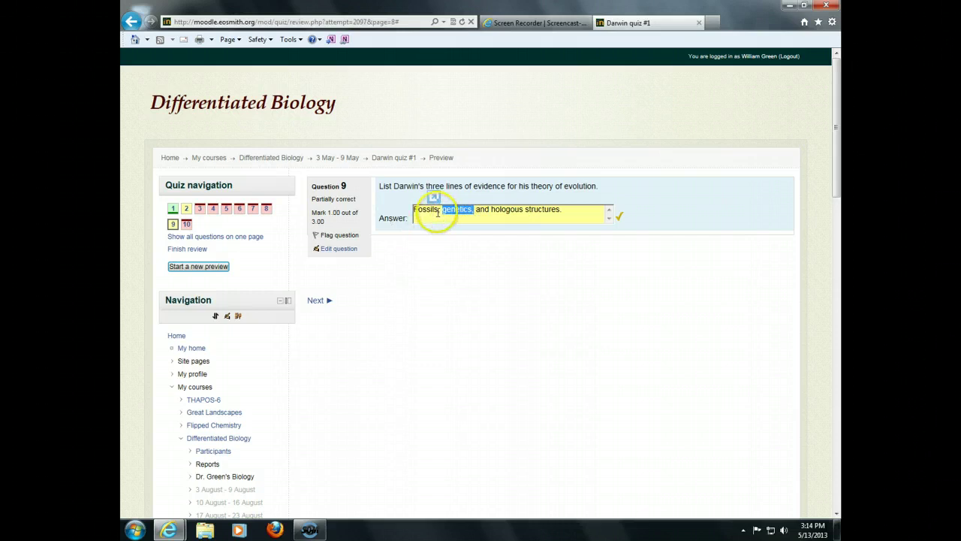
click(425, 211)
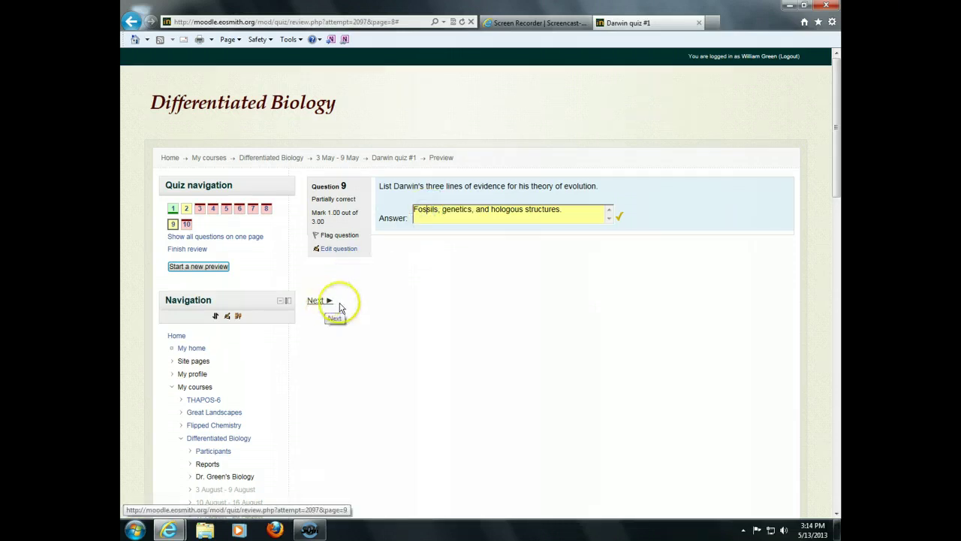
scroll(376, 357, down, 3)
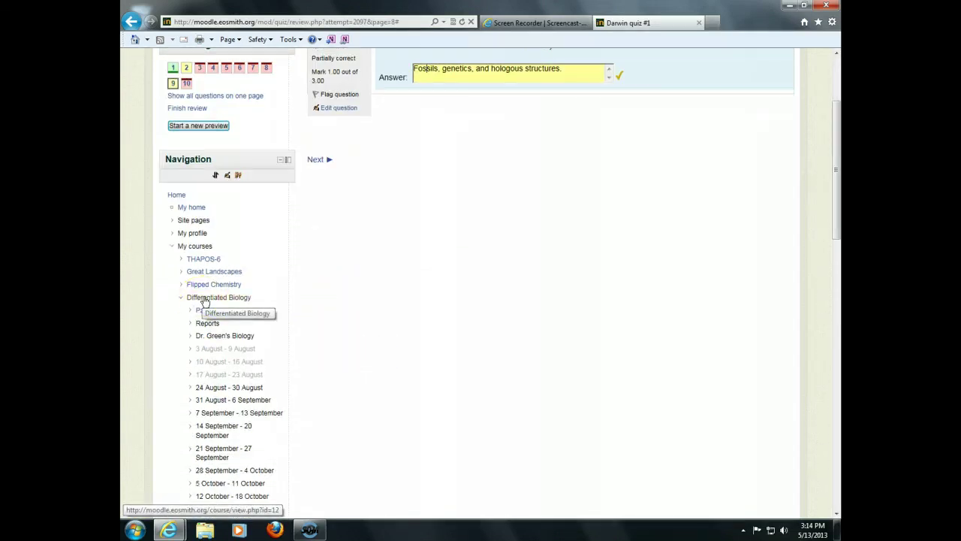
- Expand the 1 March - 7 March week and open ASSIGNMENT 27A: Imagining the future essay
click(242, 321)
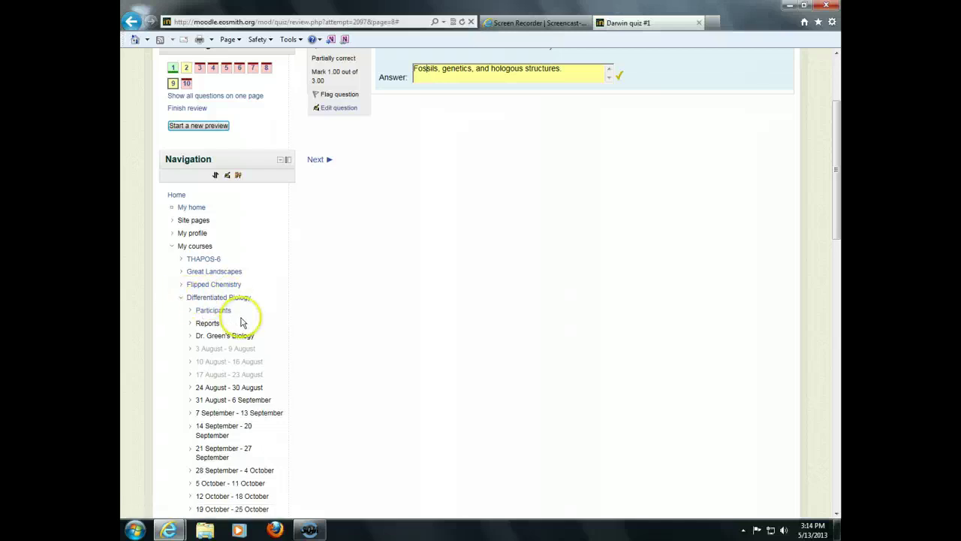
scroll(242, 323, down, 3)
scroll(242, 331, down, 3)
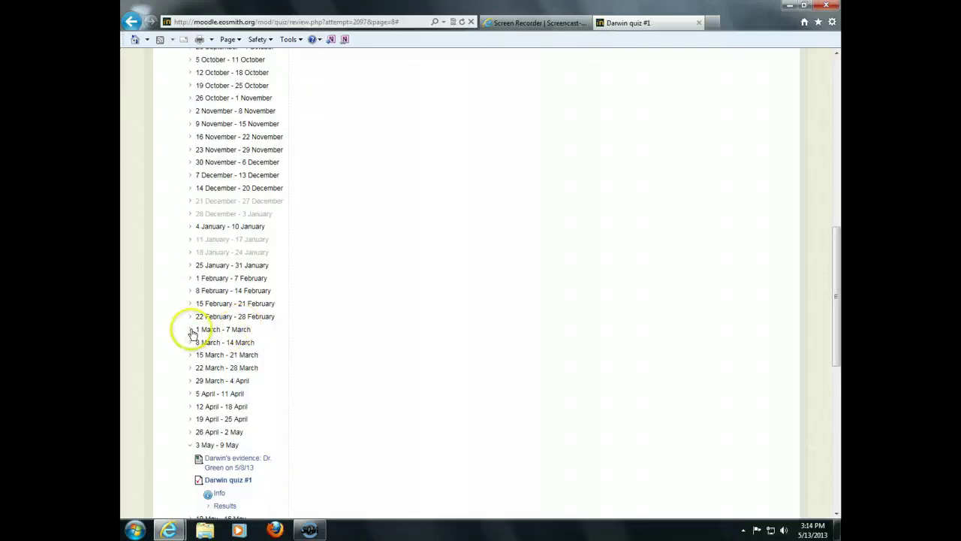
click(203, 331)
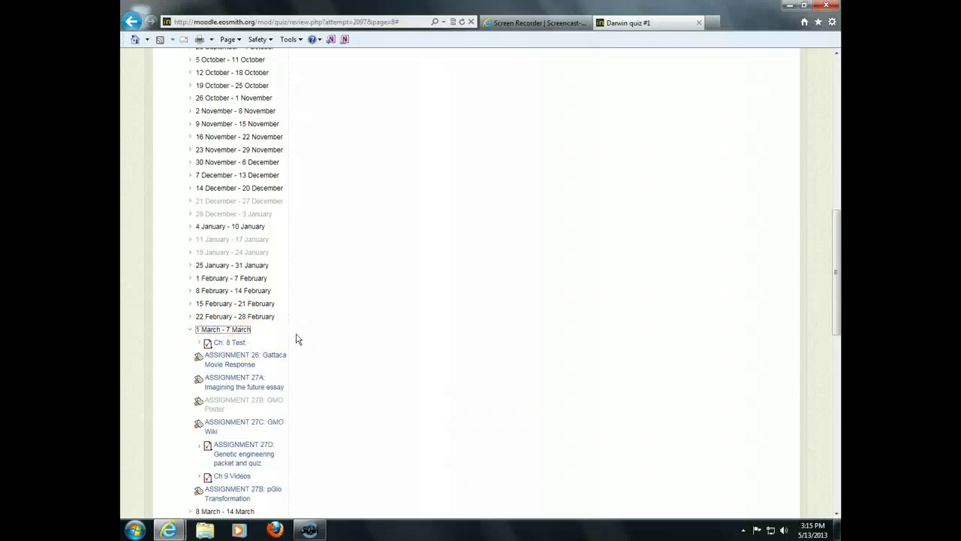
click(243, 386)
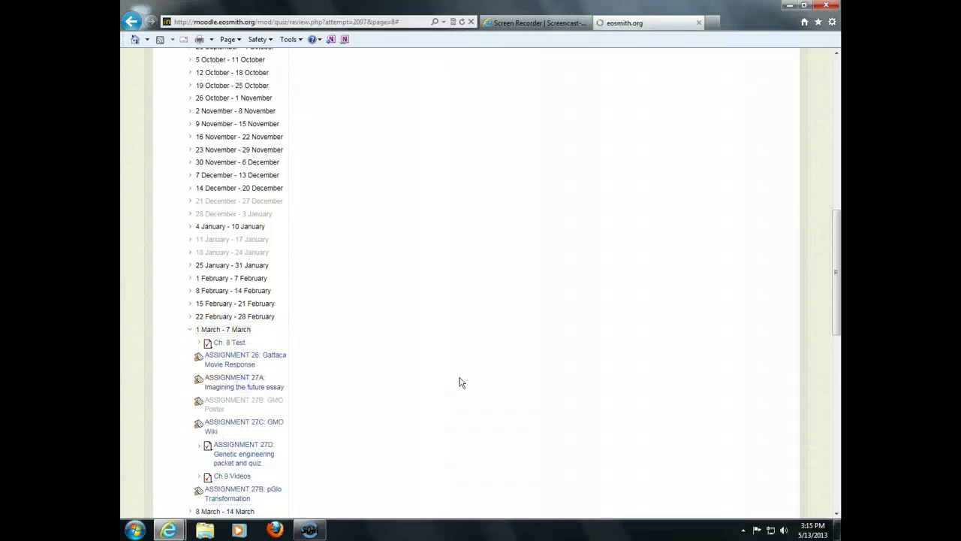
- Check the Submission status: nothing submitted and 62 days overdue
scroll(405, 380, down, 3)
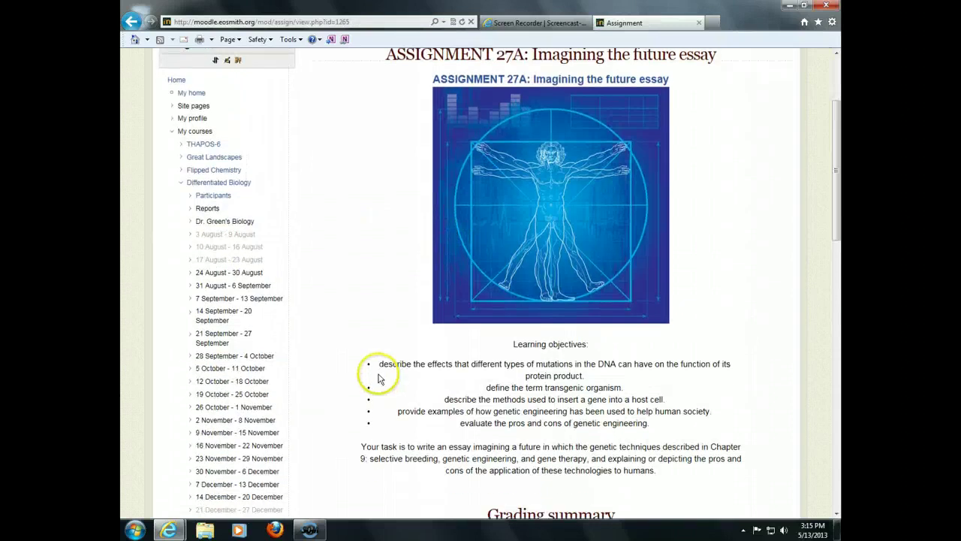
scroll(379, 379, down, 5)
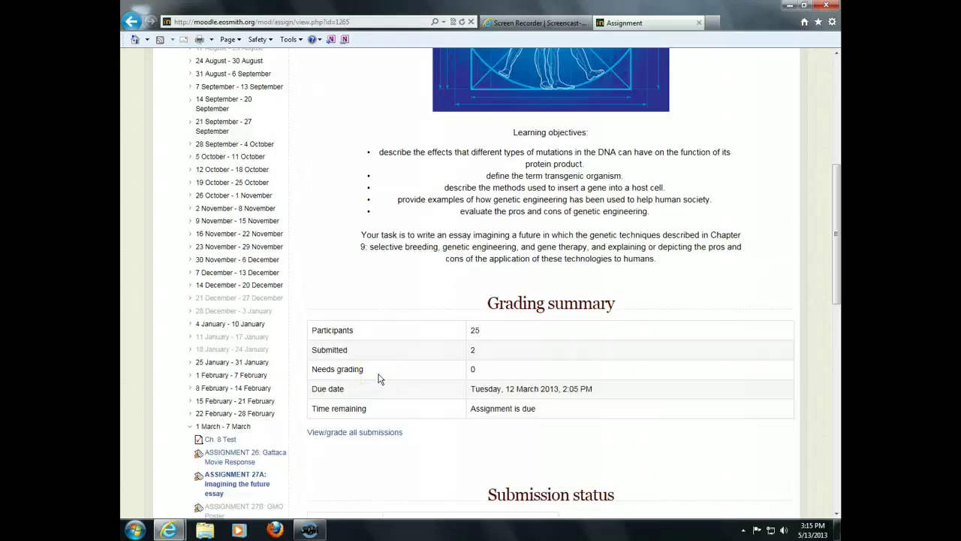
scroll(379, 379, down, 5)
click(541, 398)
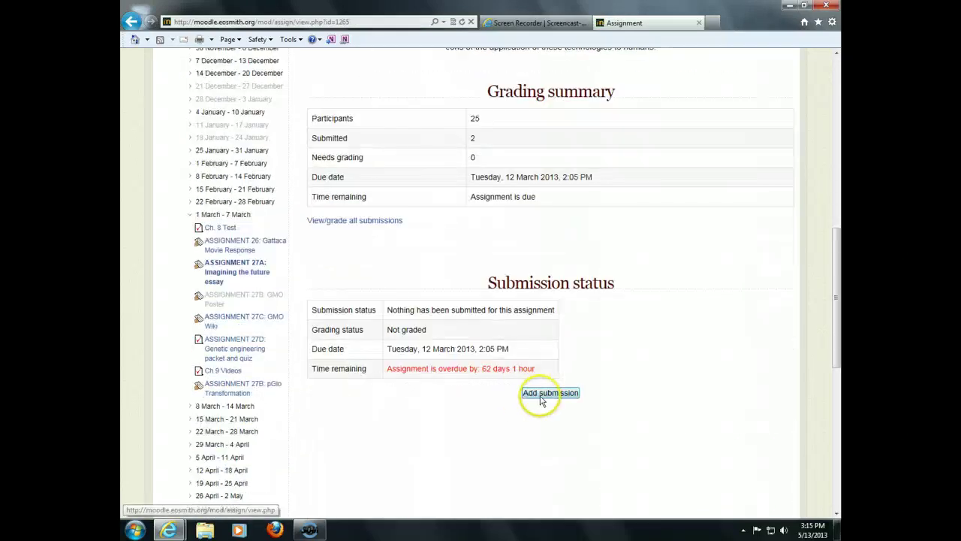
scroll(462, 402, up, 3)
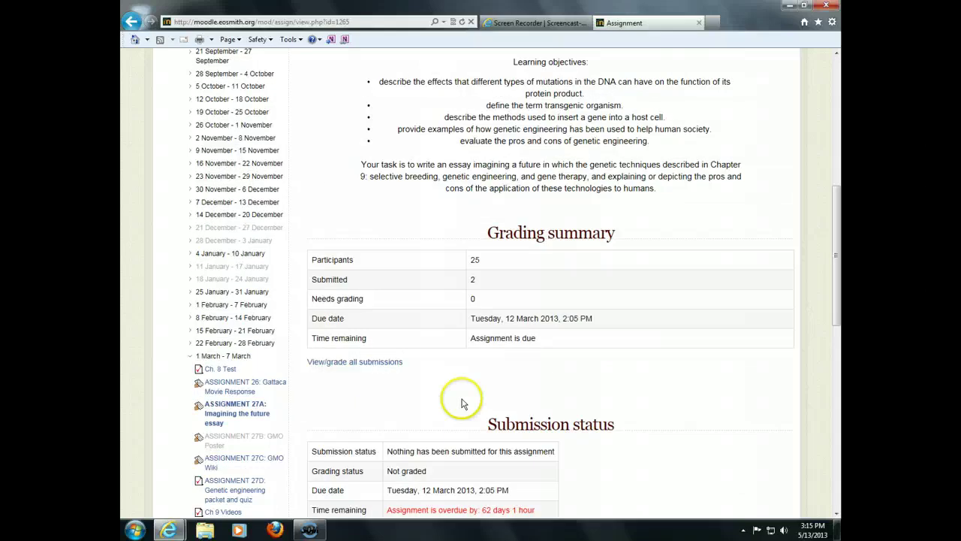
scroll(461, 401, up, 3)
scroll(480, 405, down, 3)
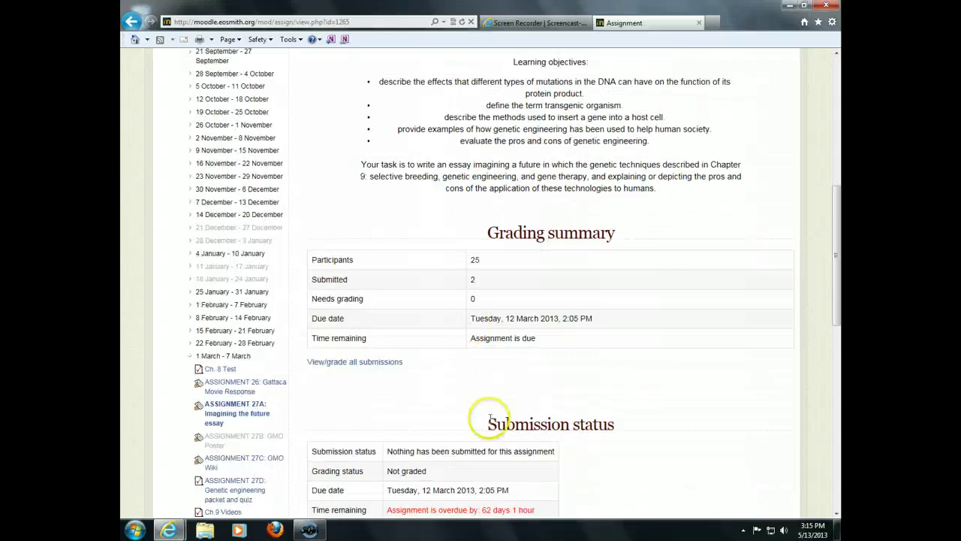
scroll(489, 421, down, 6)
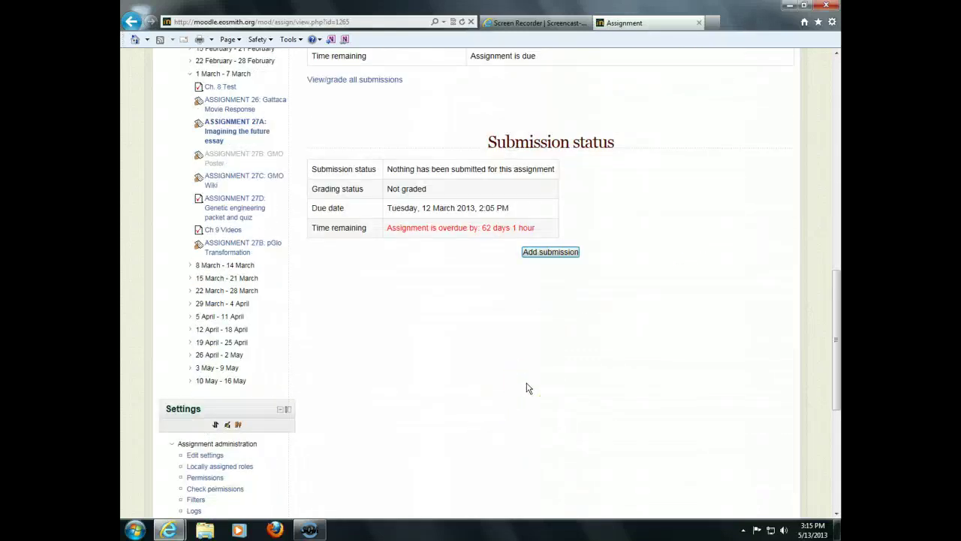
- Open Add submission for Assignment 27A and click into the Online text editor
click(541, 253)
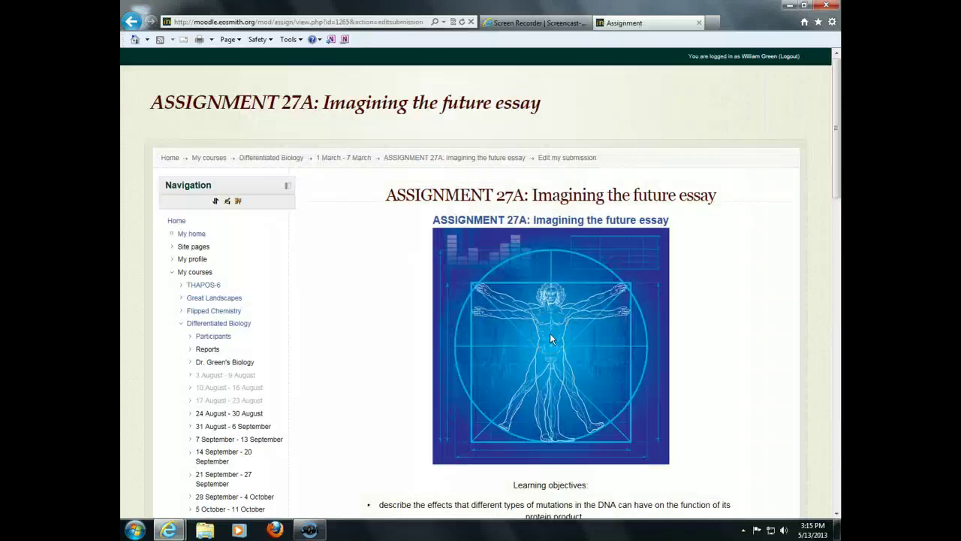
scroll(550, 339, down, 8)
click(401, 361)
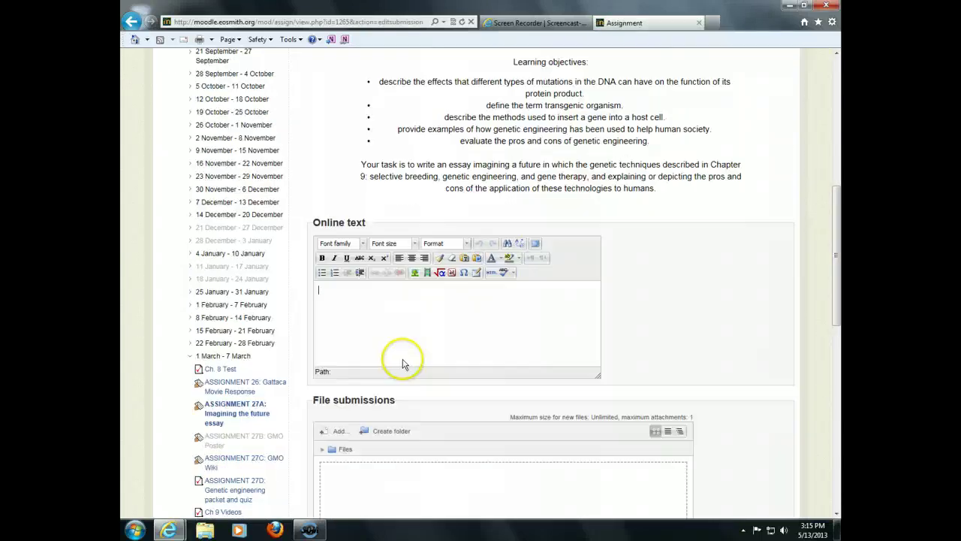
- Expand Advanced grading in Settings and open the assignment's Define rubric page
scroll(401, 363, down, 3)
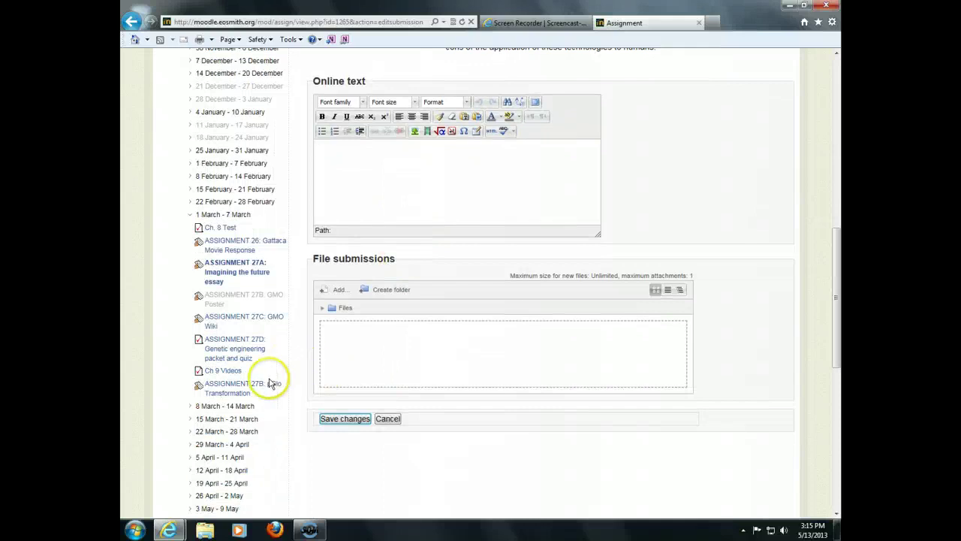
scroll(272, 384, down, 4)
scroll(268, 383, down, 2)
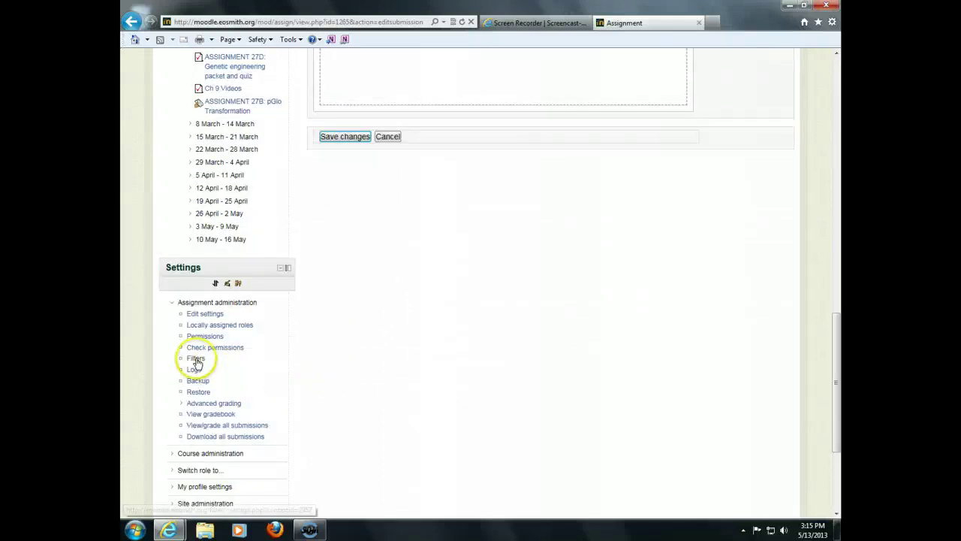
scroll(232, 365, down, 2)
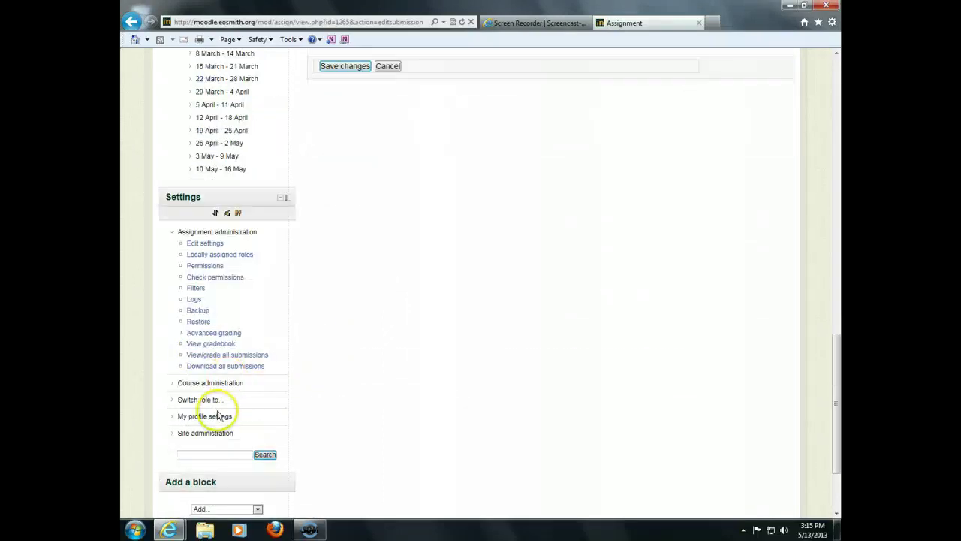
click(180, 335)
click(201, 345)
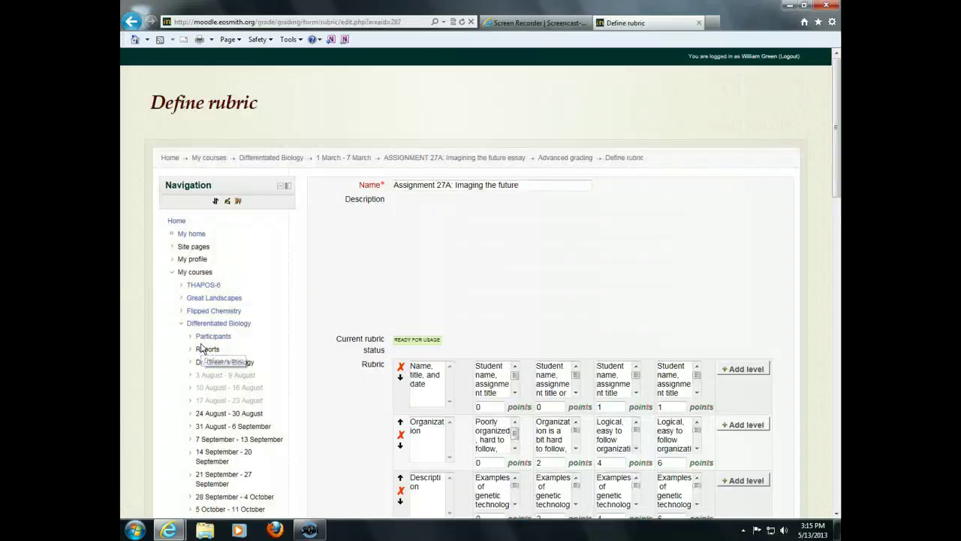
- Edit the rubric's Description criterion 6-point level, placing the caret at the gene splicing text
scroll(274, 420, down, 4)
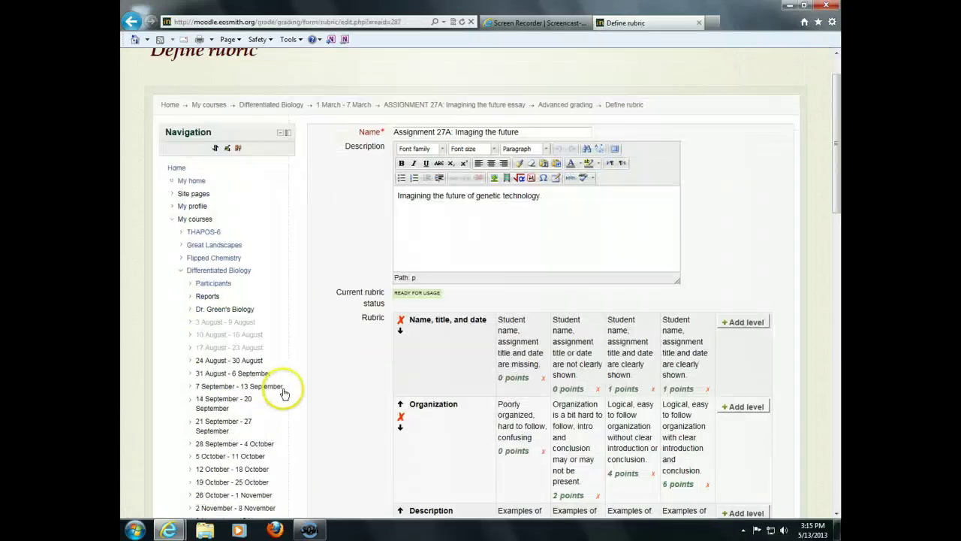
scroll(434, 474, down, 6)
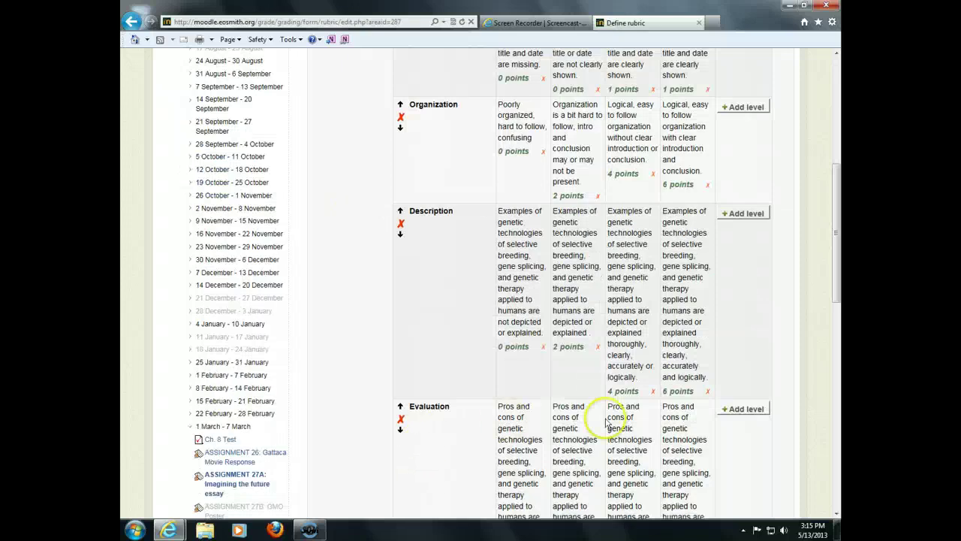
scroll(515, 393, down, 2)
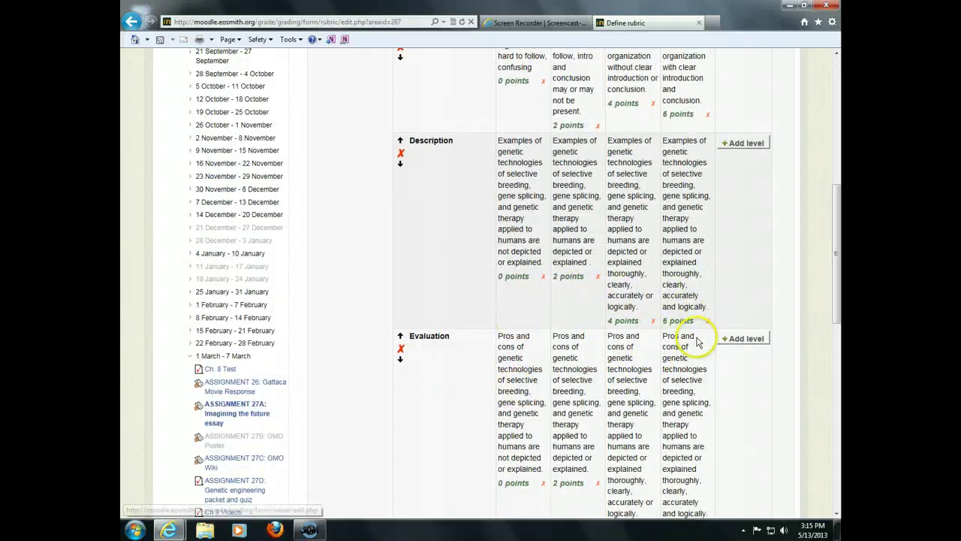
click(690, 226)
click(685, 239)
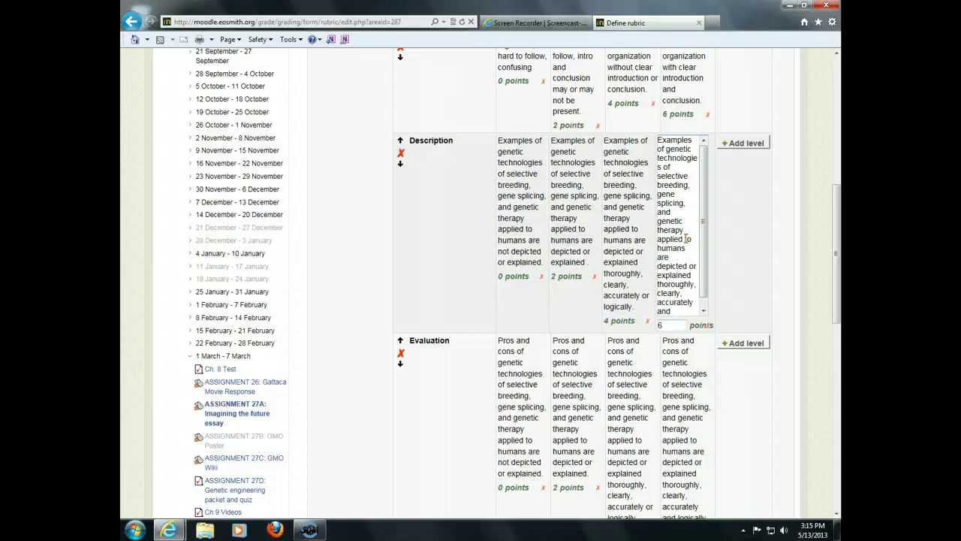
click(678, 192)
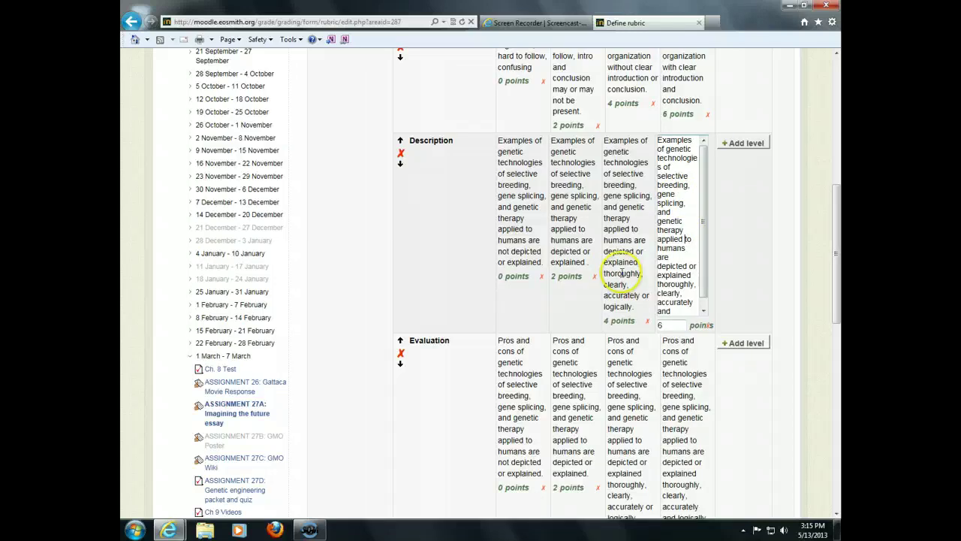
scroll(601, 338, down, 5)
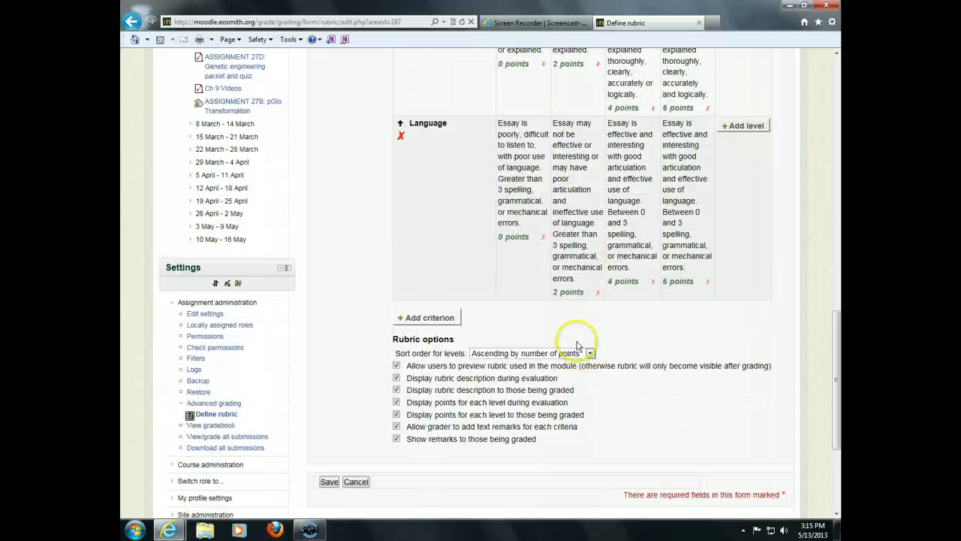
scroll(640, 339, up, 3)
scroll(642, 341, up, 15)
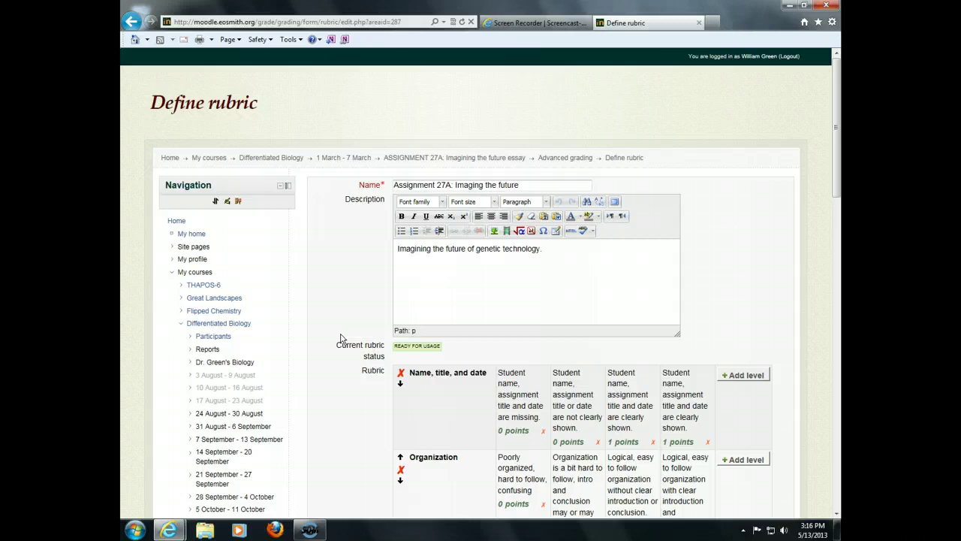
scroll(340, 339, down, 10)
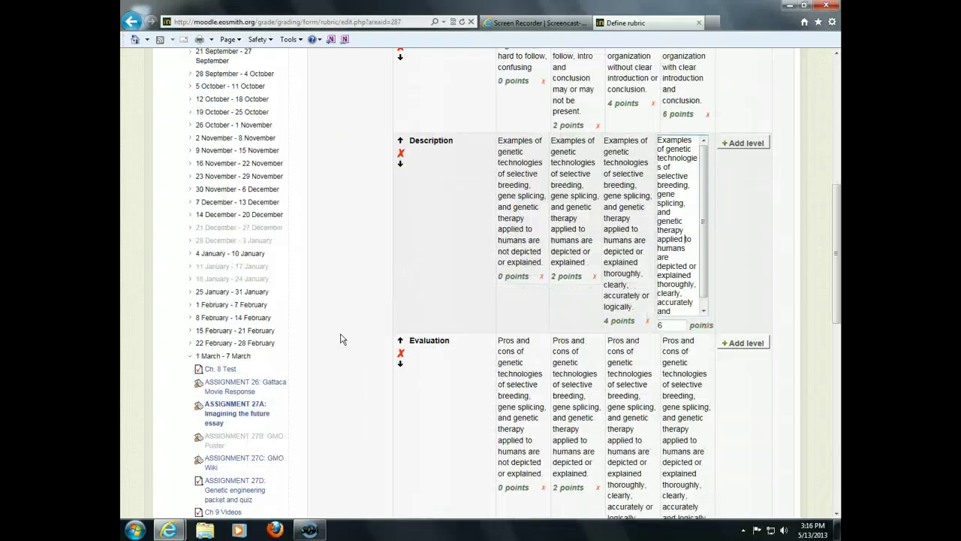
scroll(340, 339, down, 3)
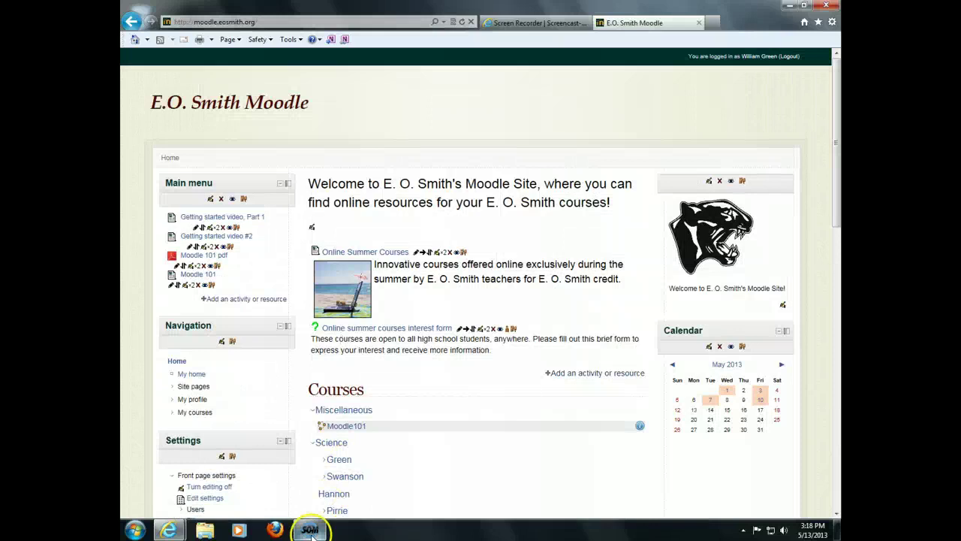
mouse_move(313, 532)
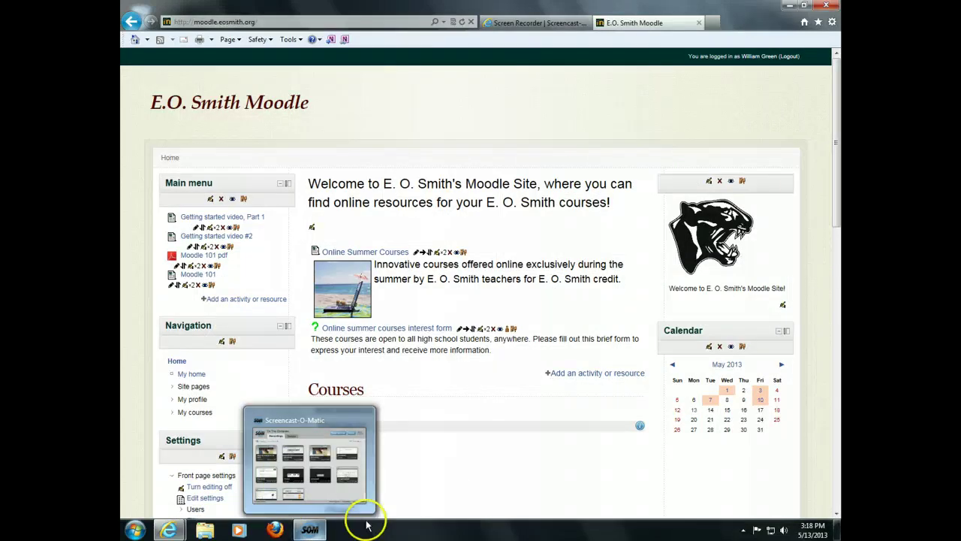